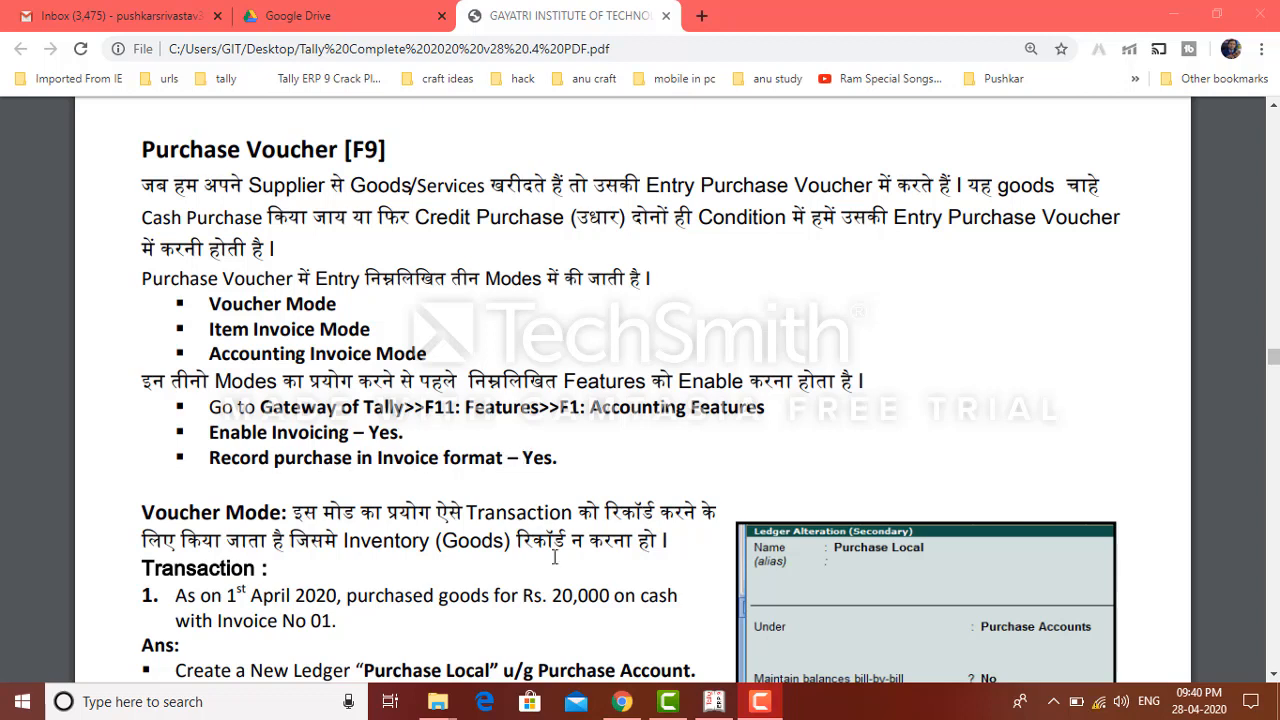
Step: Switch to Tally.ERP 9 and open the Accounting Features of Gayatri Computers Pvt Ltd
{"action": "left_click", "coordinate": [716, 702]}
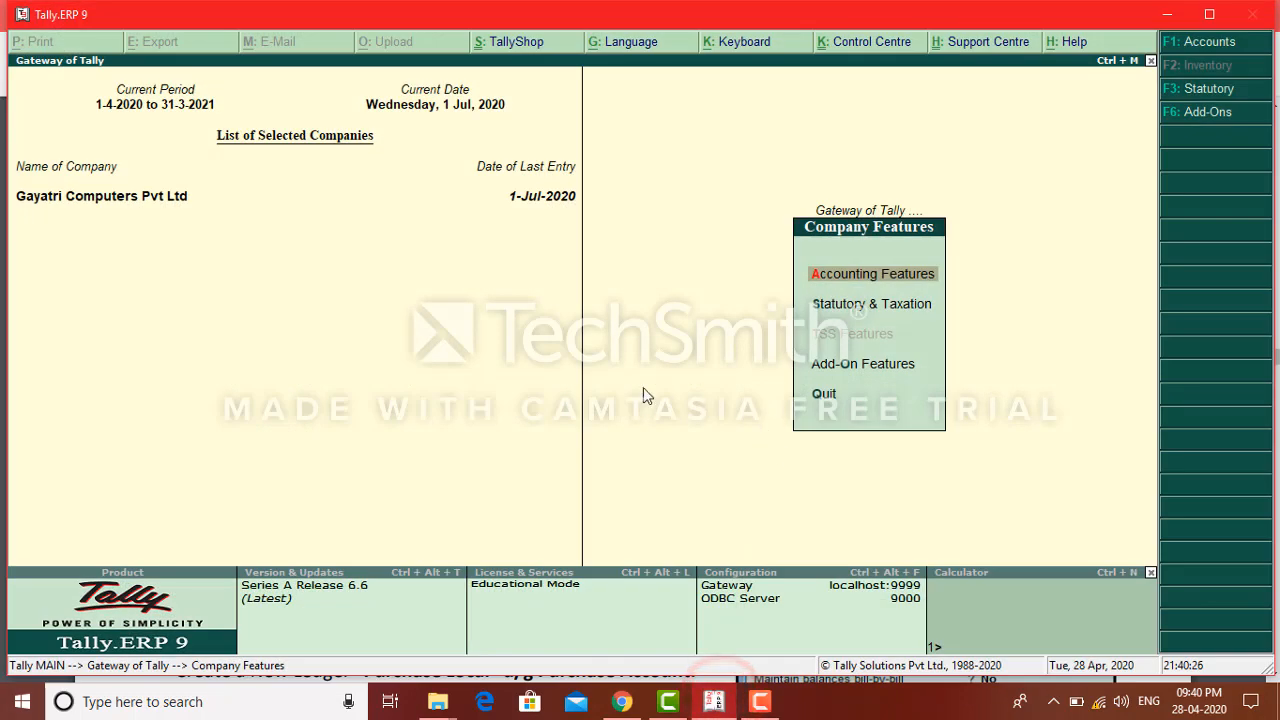
{"action": "key", "text": "Escape"}
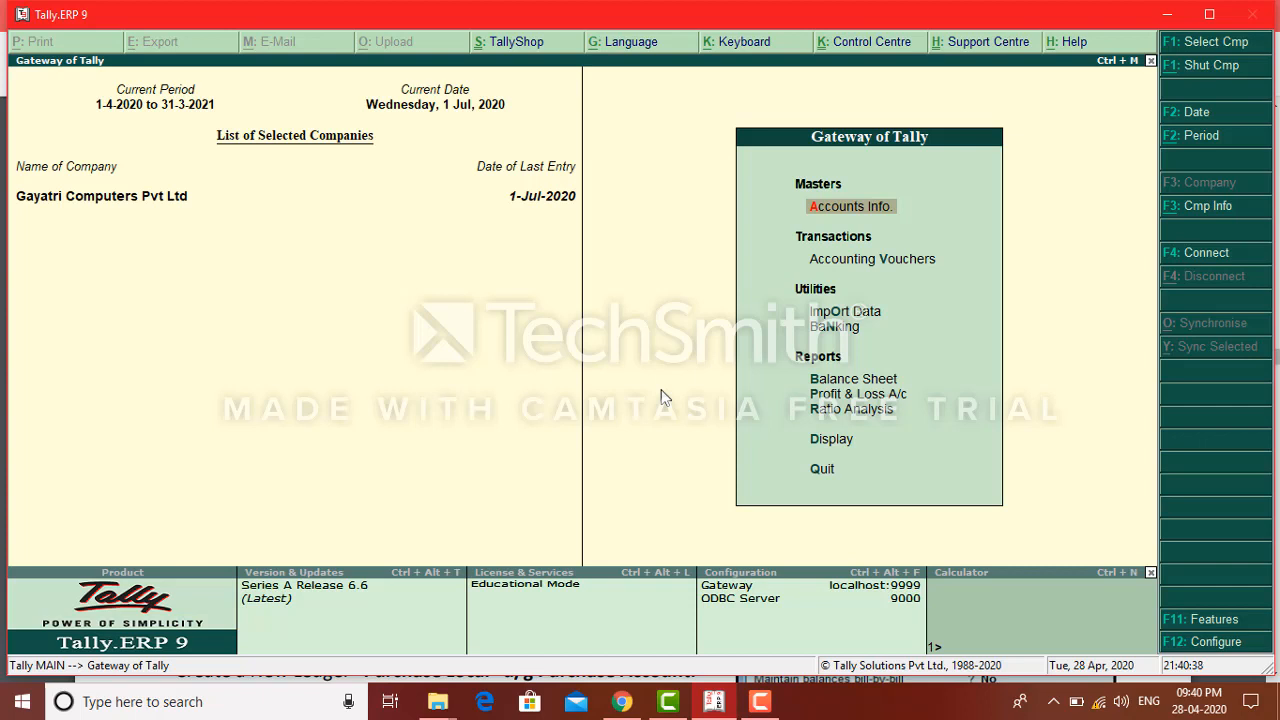
{"action": "key", "text": "F11"}
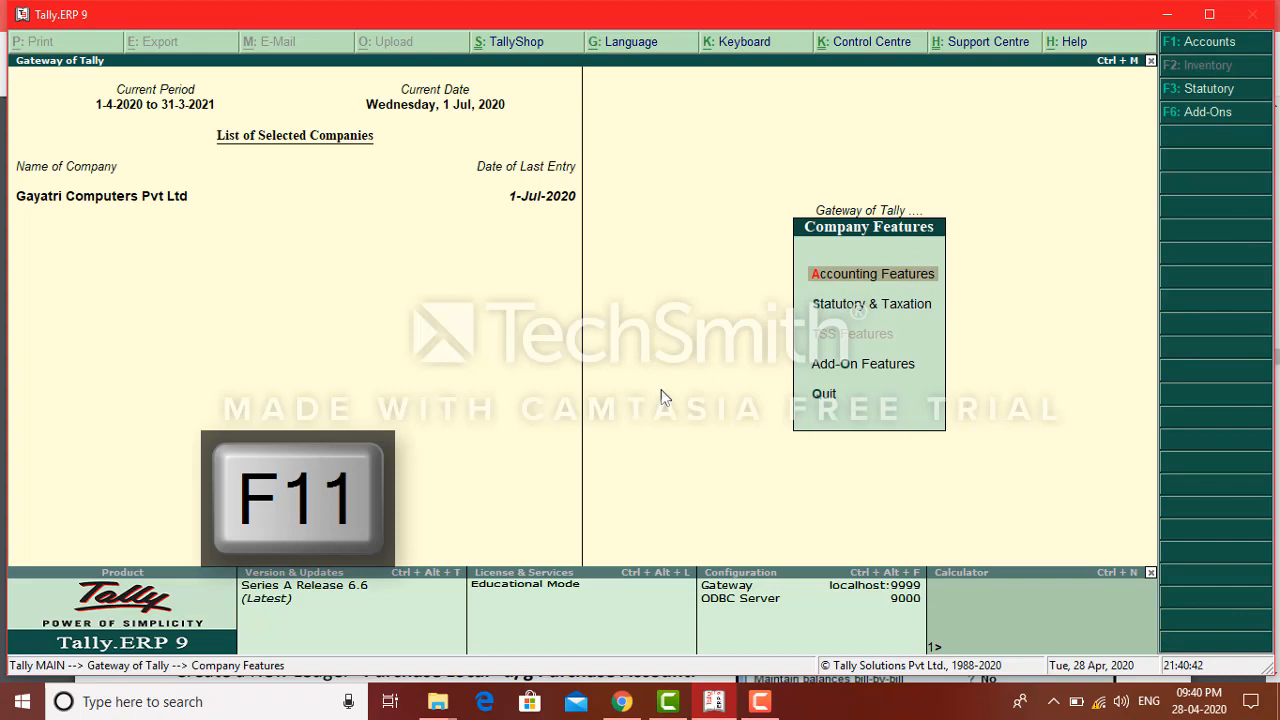
{"action": "key", "text": "Down"}
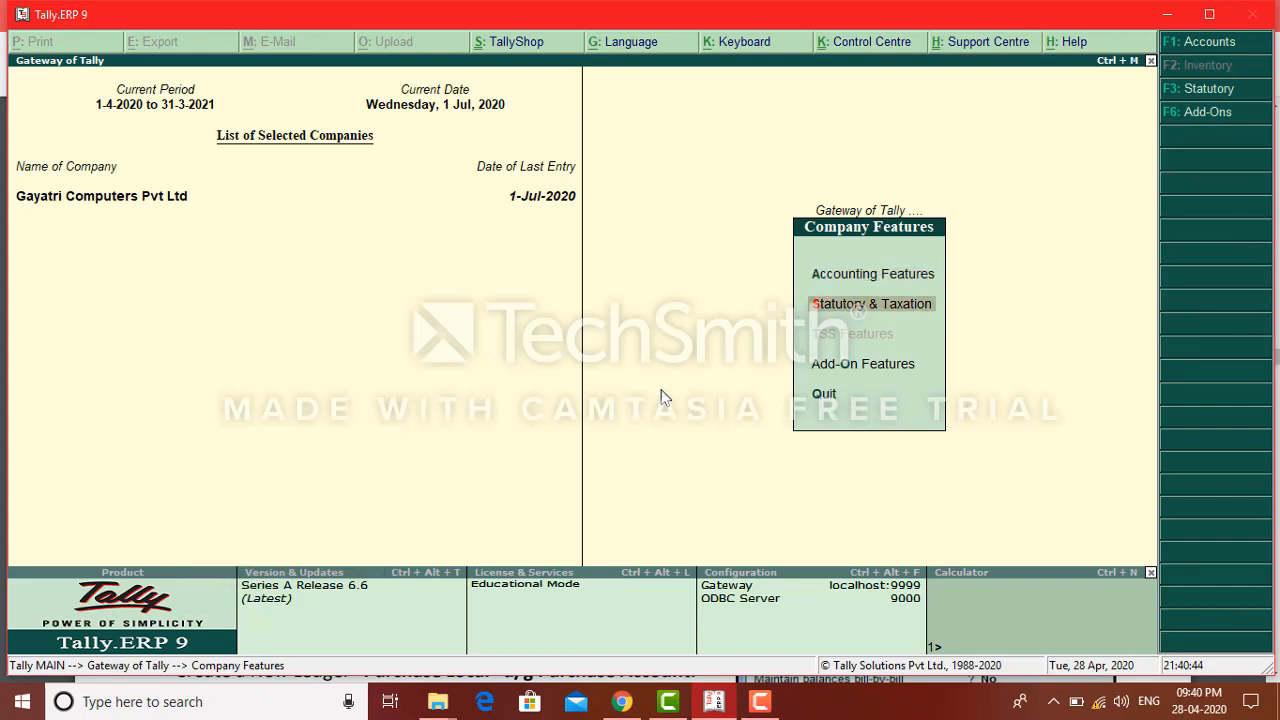
{"action": "key", "text": "Up"}
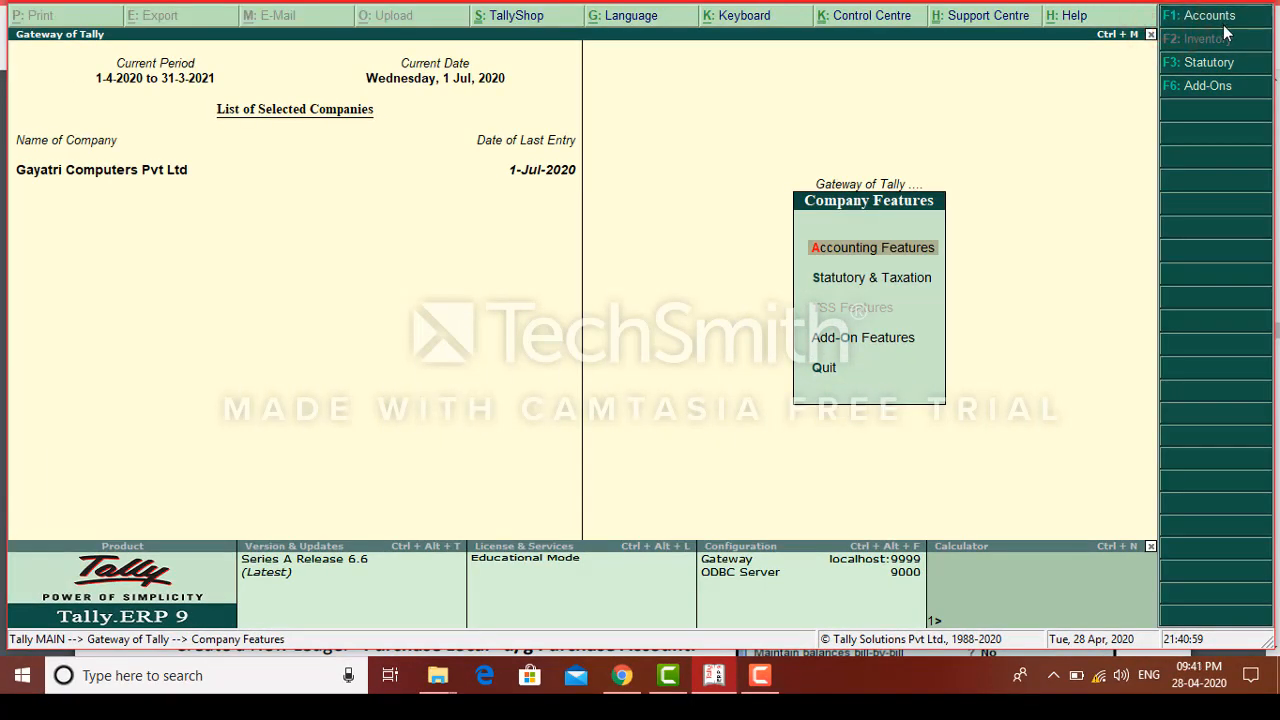
{"action": "left_click", "coordinate": [1224, 26]}
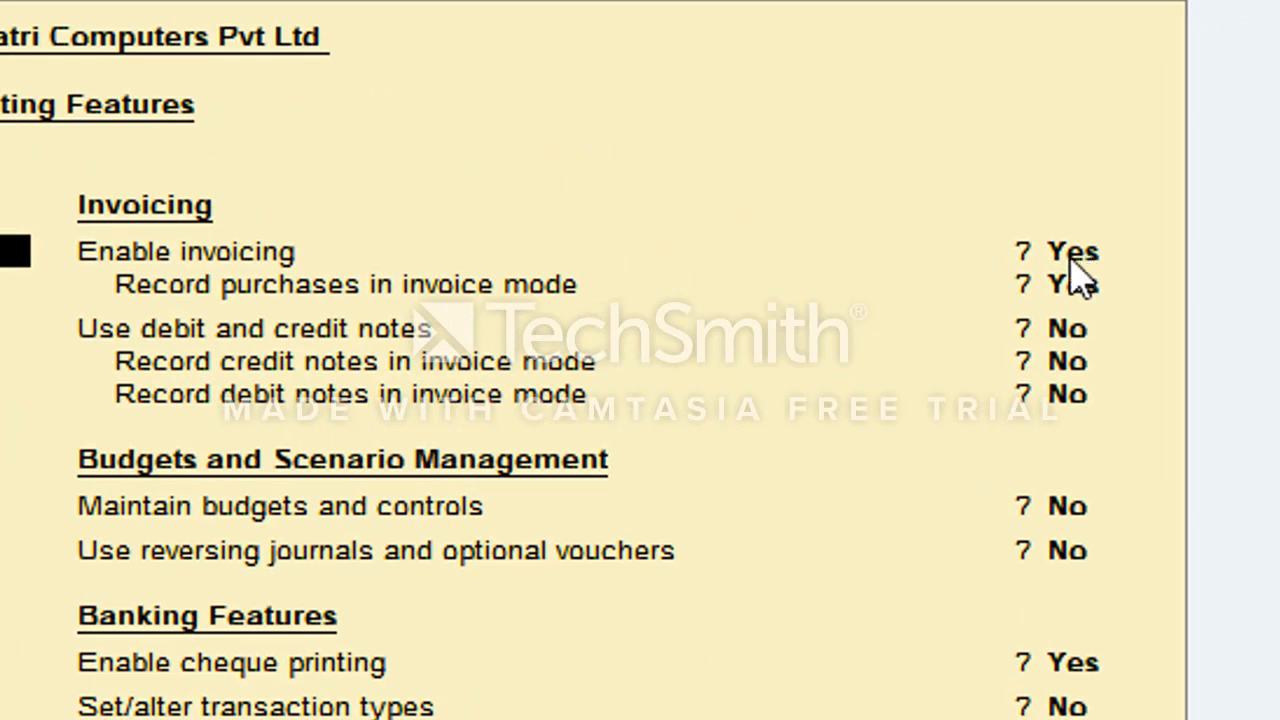
Step: Set Enable invoicing and Record purchases in invoice mode to Yes, save the features and return to the Gateway of Tally
{"action": "left_click", "coordinate": [1066, 256]}
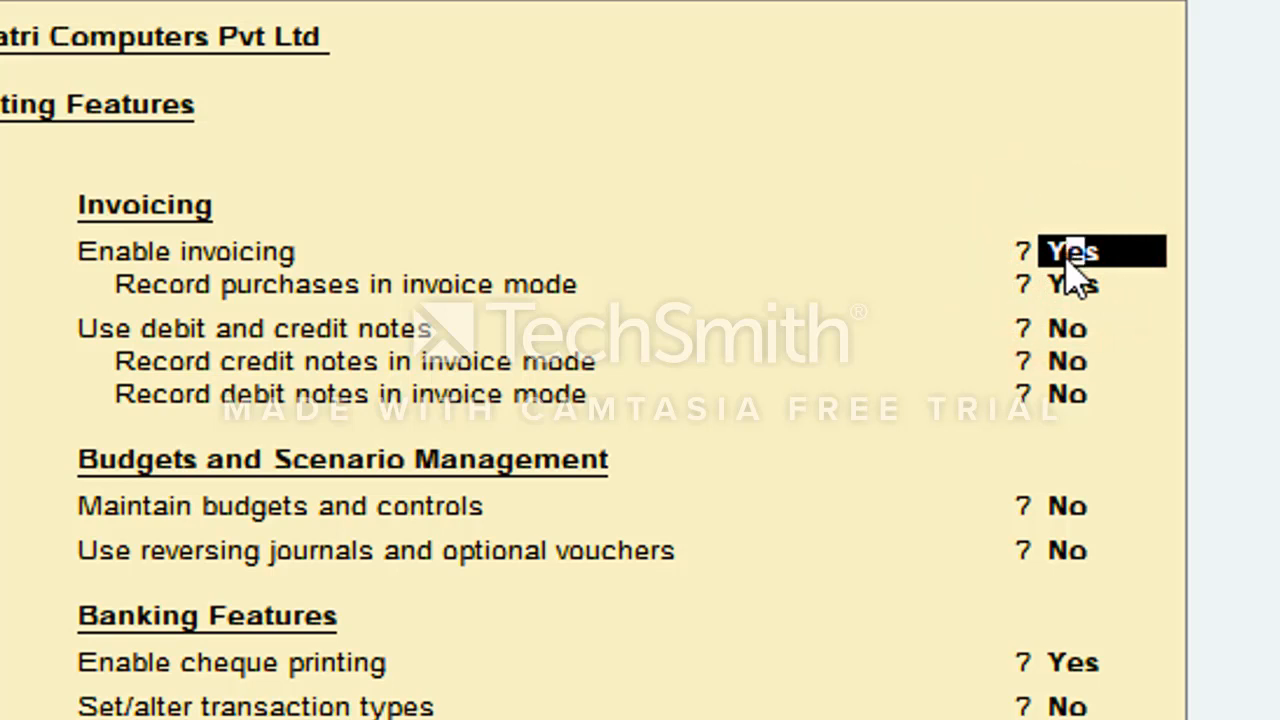
{"action": "type", "text": "Y"}
{"action": "key", "text": "Return"}
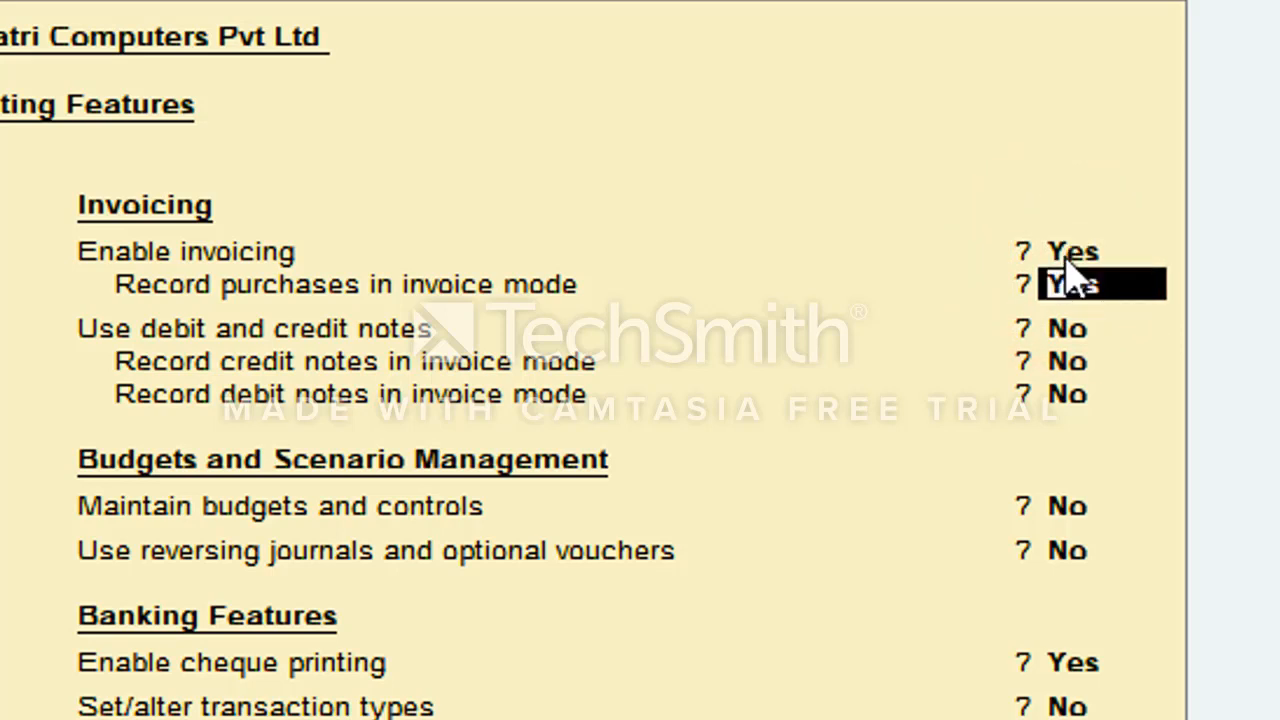
{"action": "type", "text": "y"}
{"action": "key", "text": "Return"}
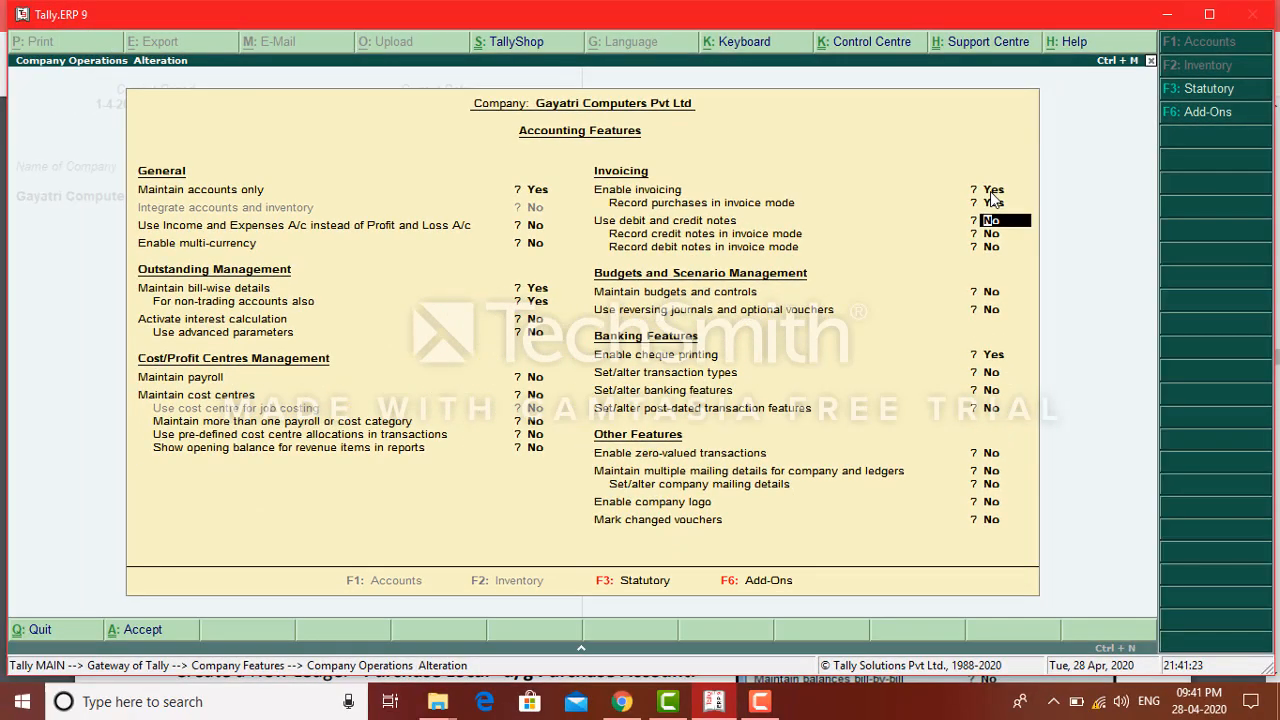
{"action": "key", "text": "ctrl+a"}
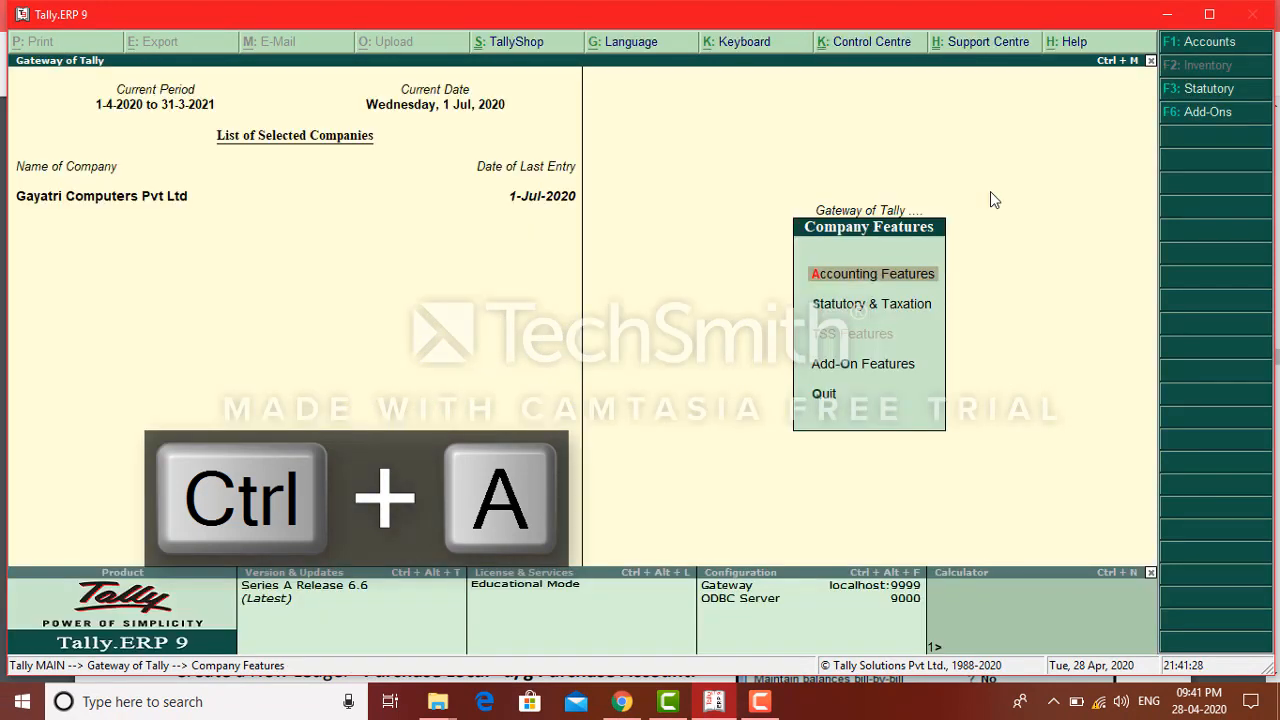
{"action": "key", "text": "Escape"}
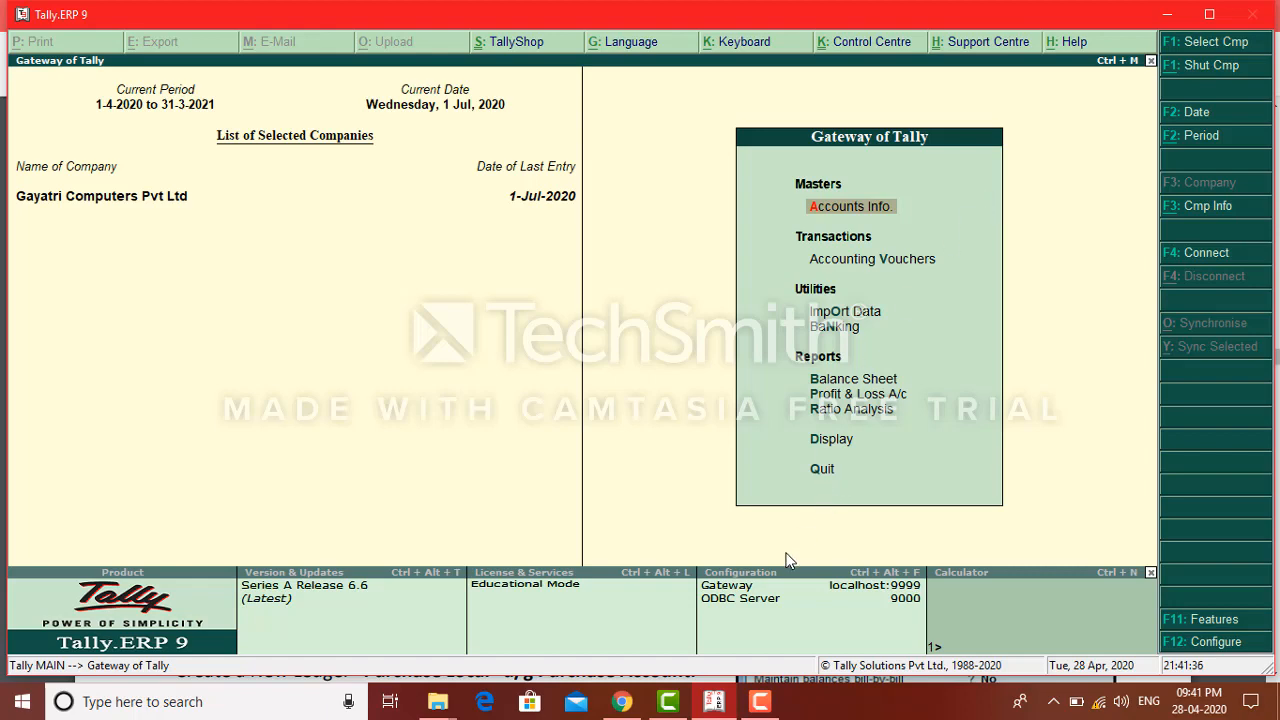
Step: Read the Voucher Mode transaction in the Chrome PDF, and start a purchase voucher in voucher mode in Tally.ERP 9
{"action": "left_click", "coordinate": [622, 701]}
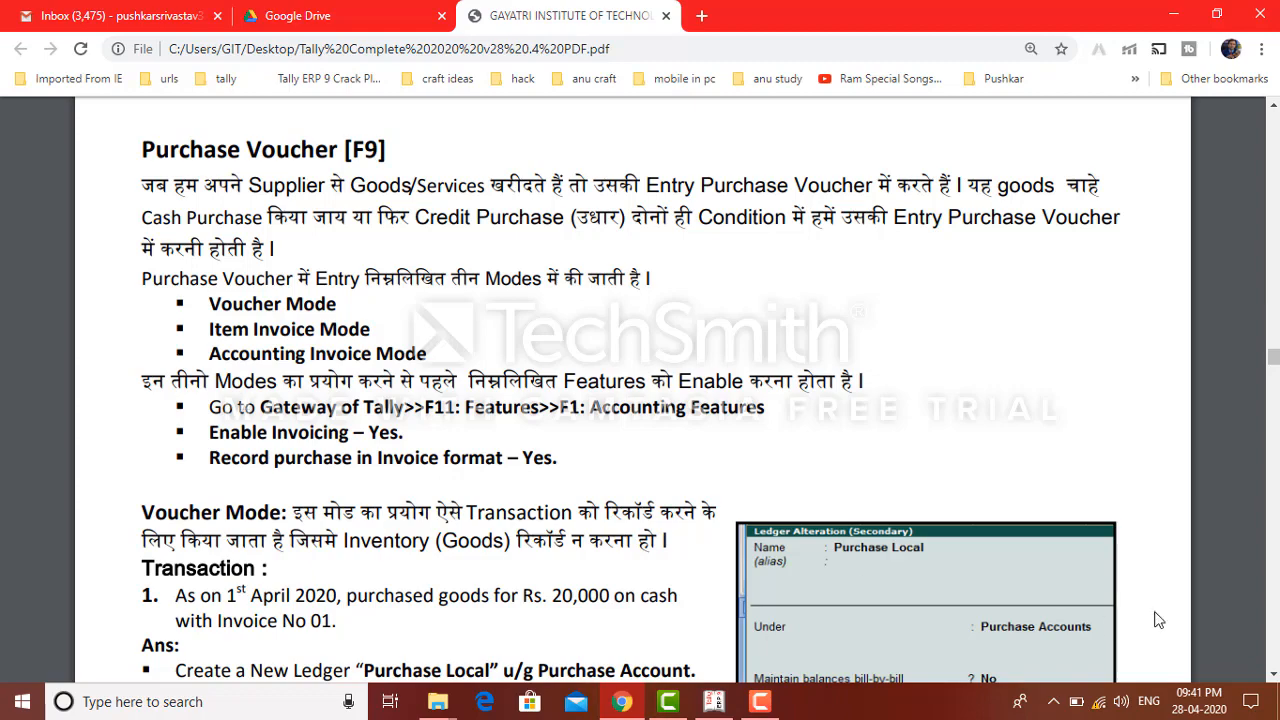
{"action": "left_click", "coordinate": [1272, 677]}
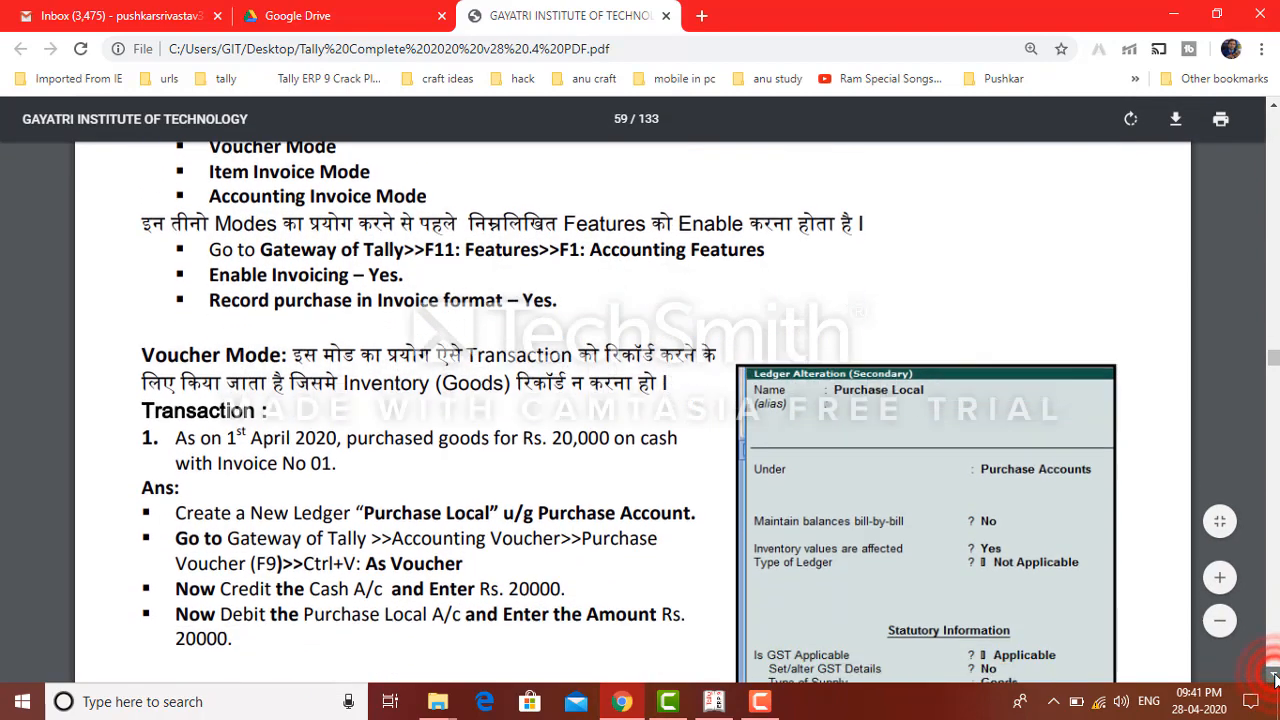
{"action": "left_click", "coordinate": [1273, 104]}
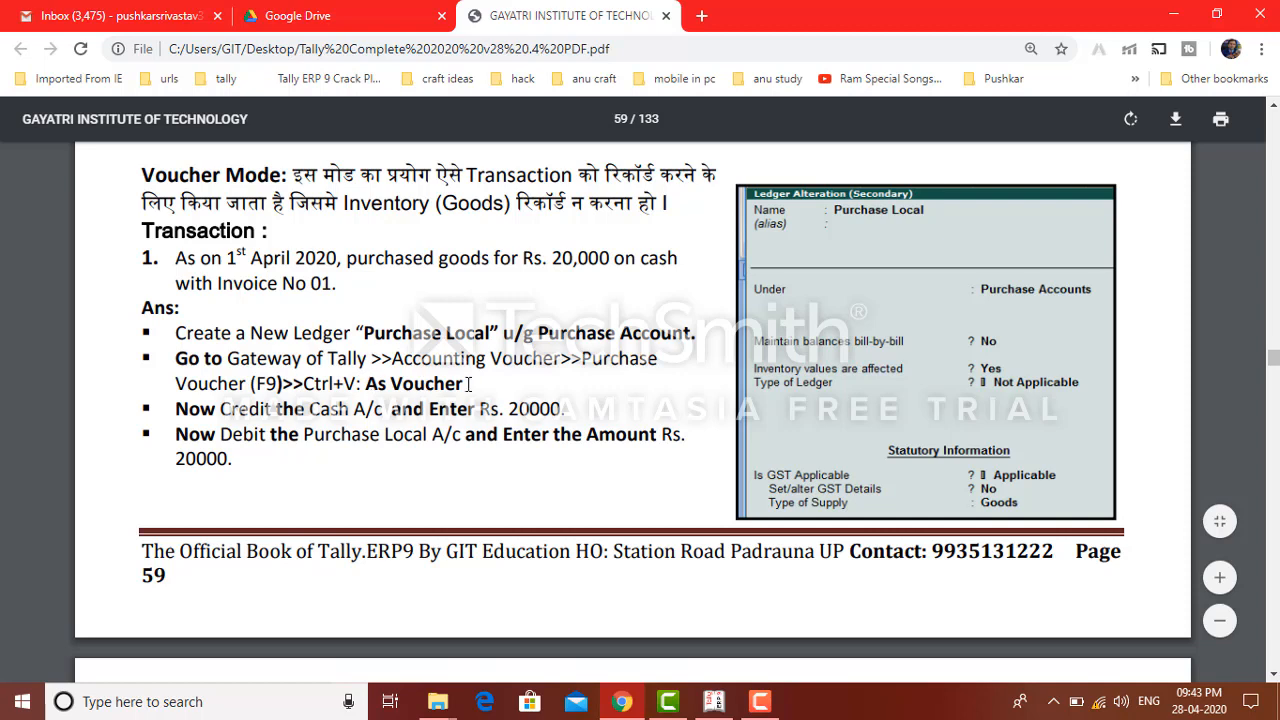
{"action": "left_click", "coordinate": [722, 704]}
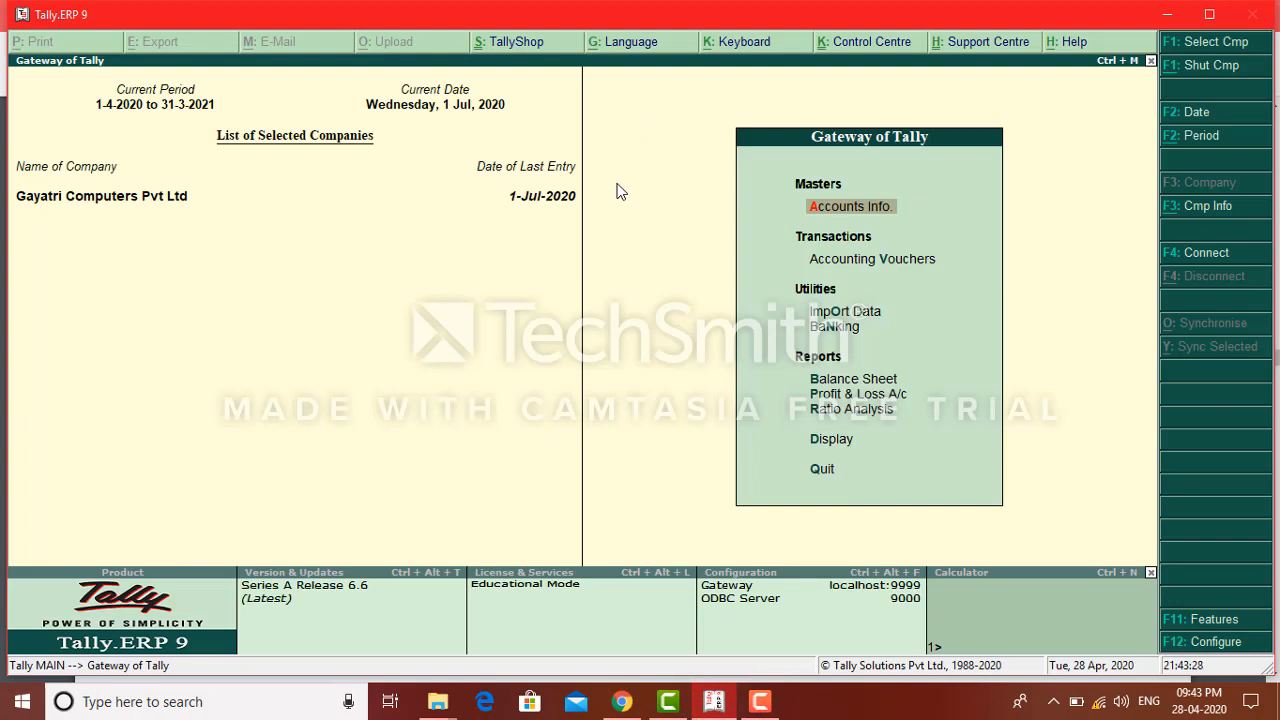
{"action": "key", "text": "Down"}
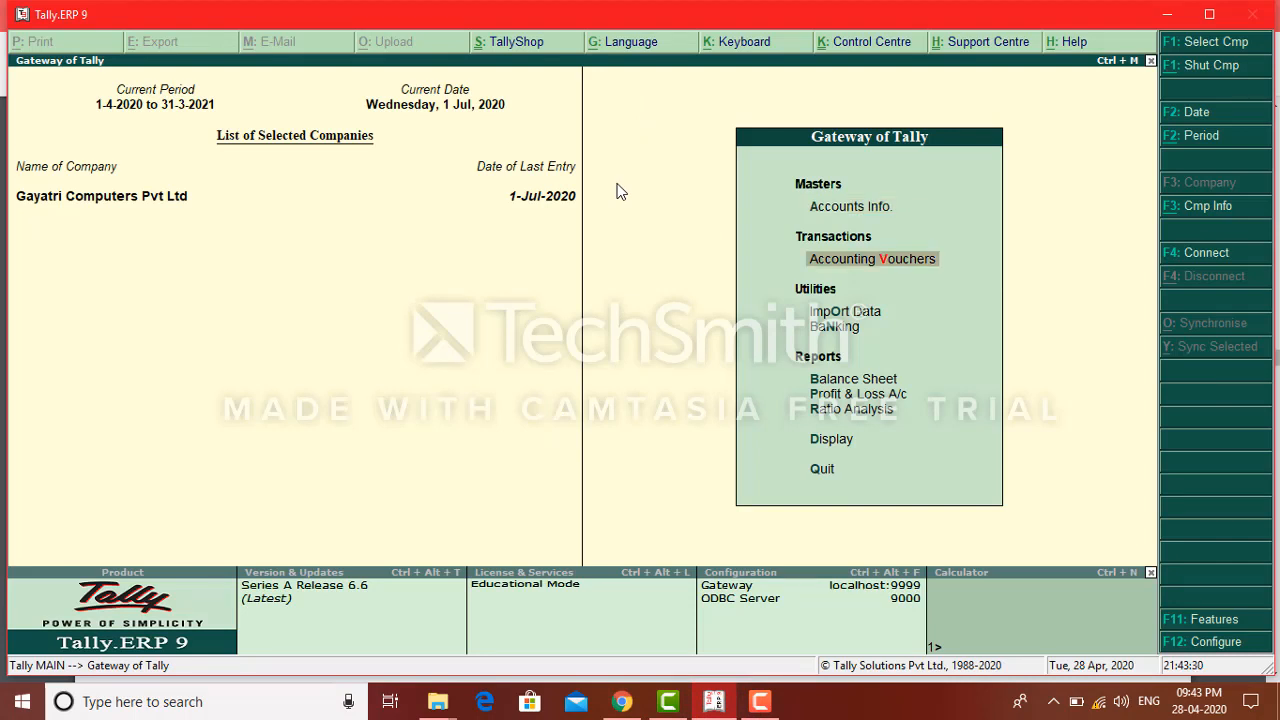
{"action": "key", "text": "Return"}
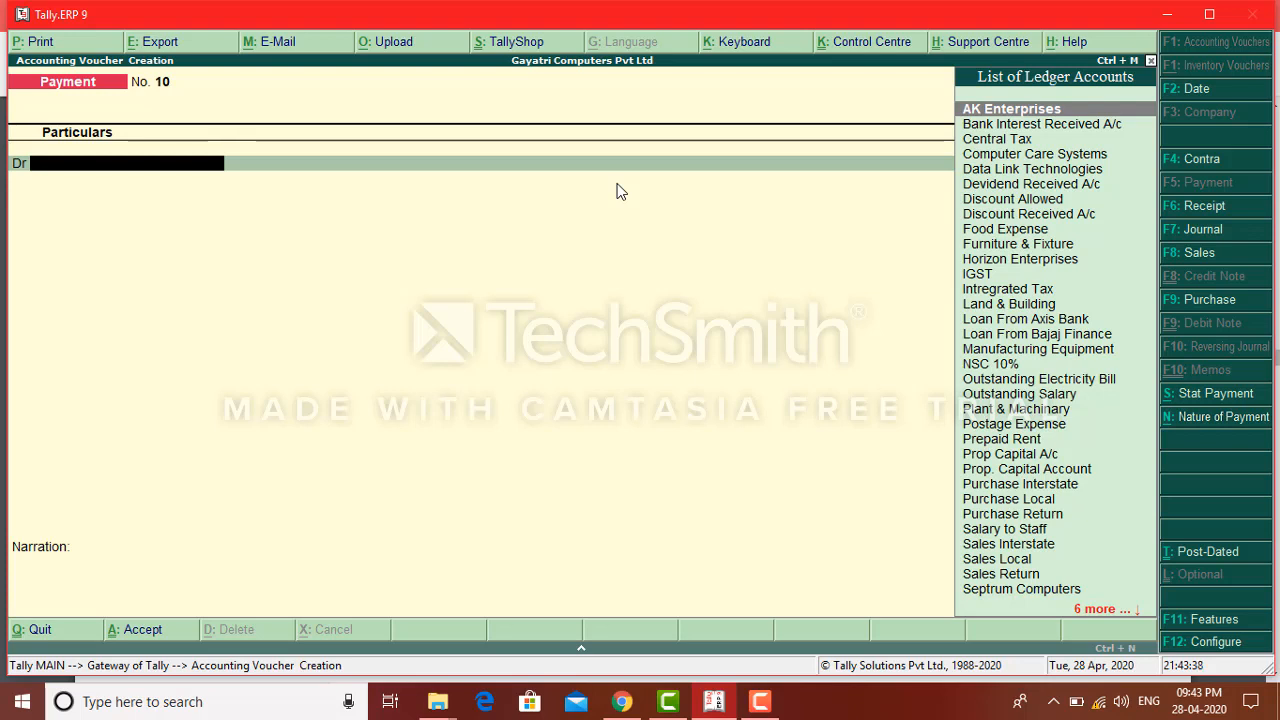
{"action": "key", "text": "F9"}
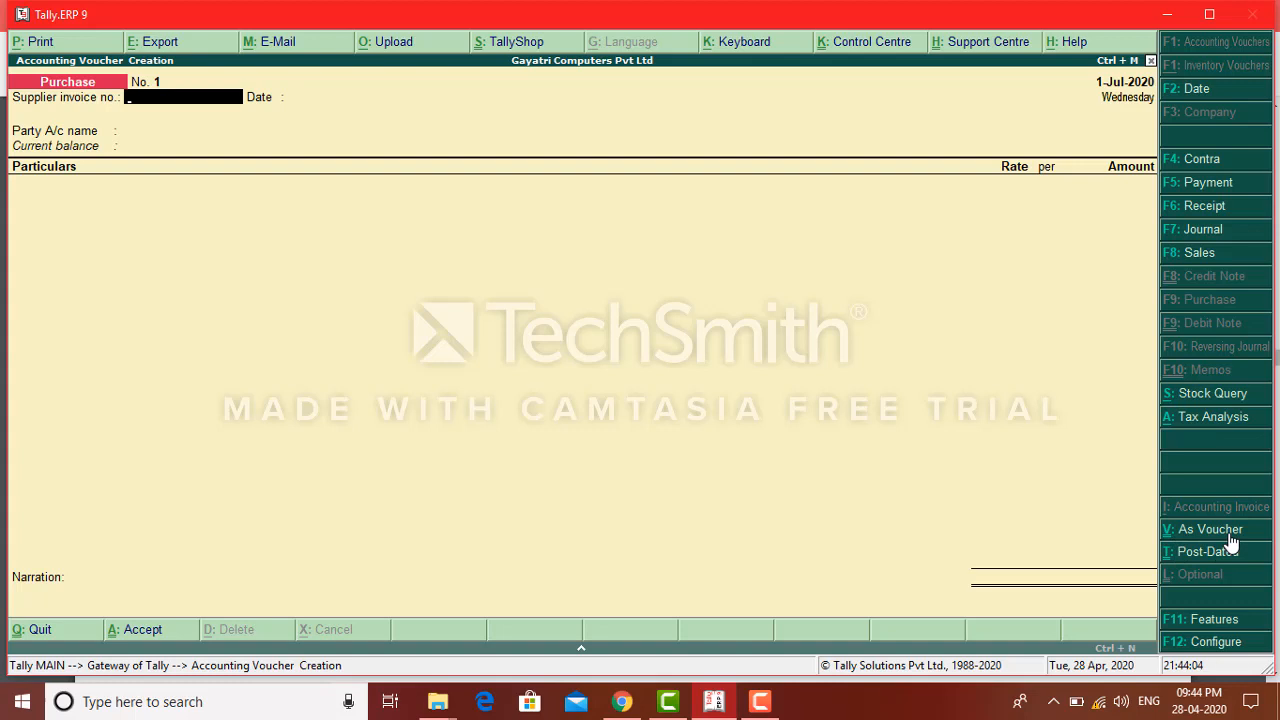
{"action": "key", "text": "ctrl+v"}
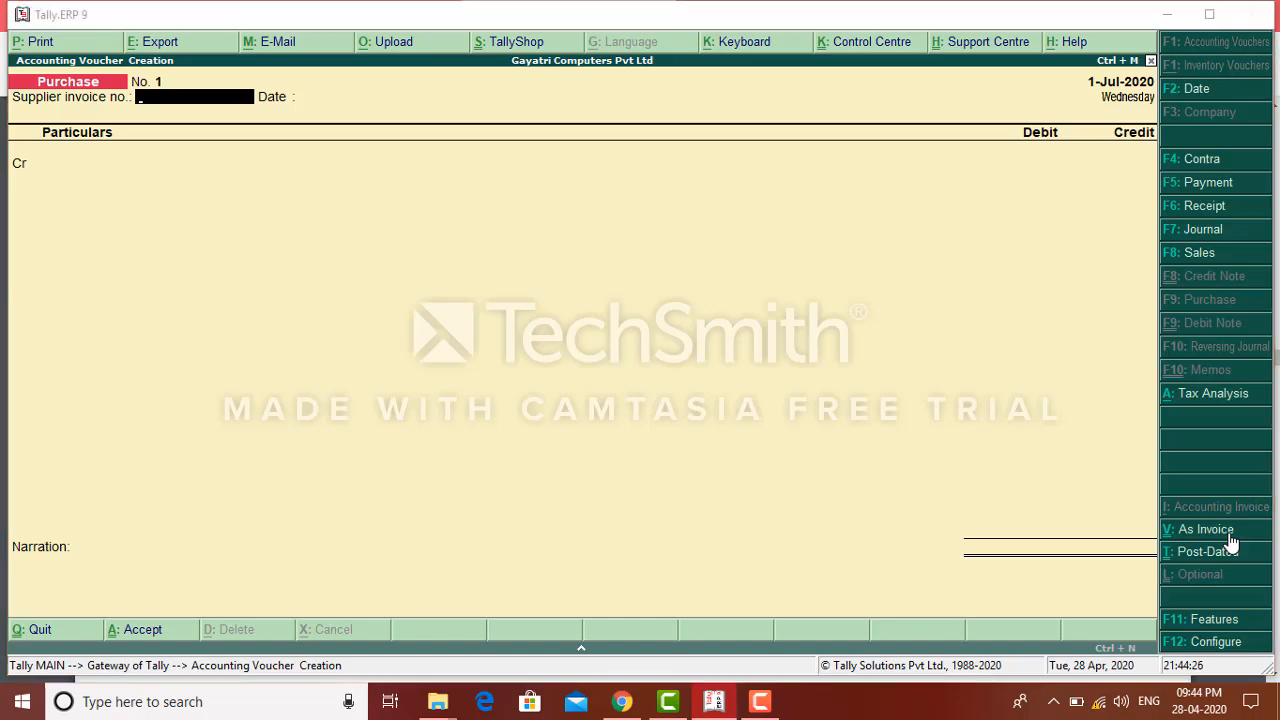
Step: Check the invoice number in the PDF and enter 01 as the purchase voucher's supplier invoice number
{"action": "key", "text": "alt+Tab"}
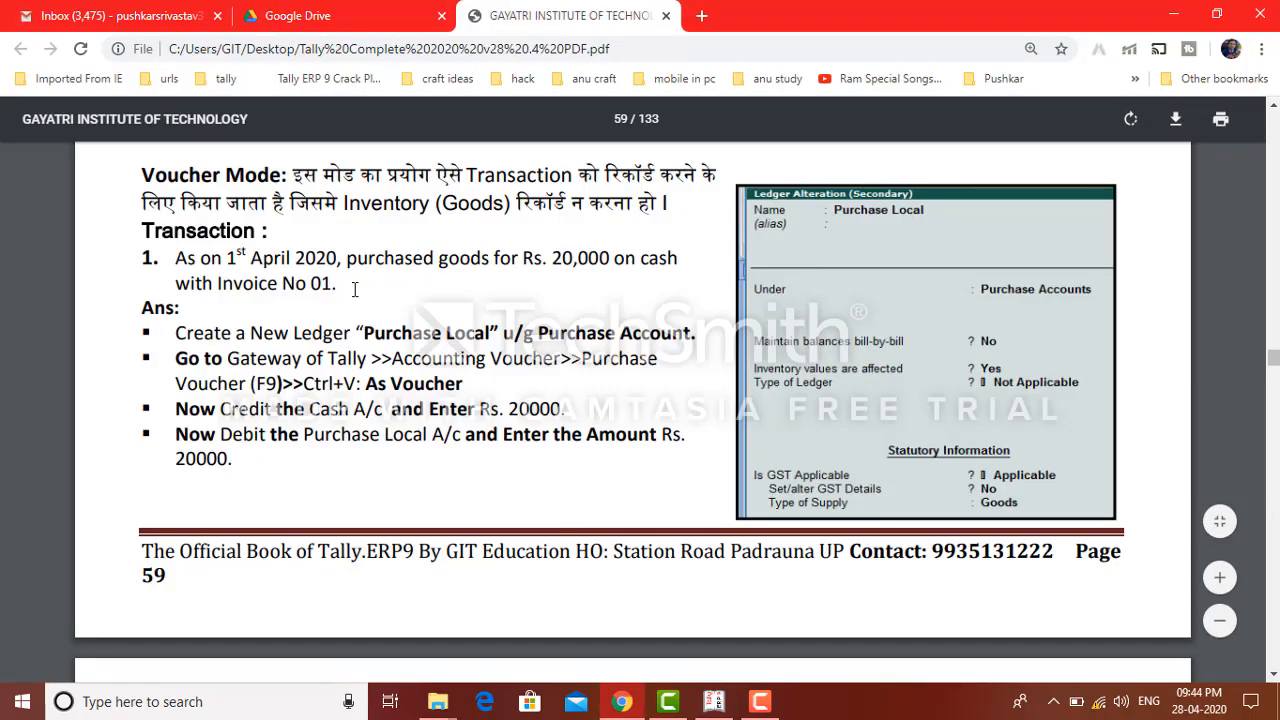
{"action": "key", "text": "alt+Tab"}
{"action": "type", "text": "01"}
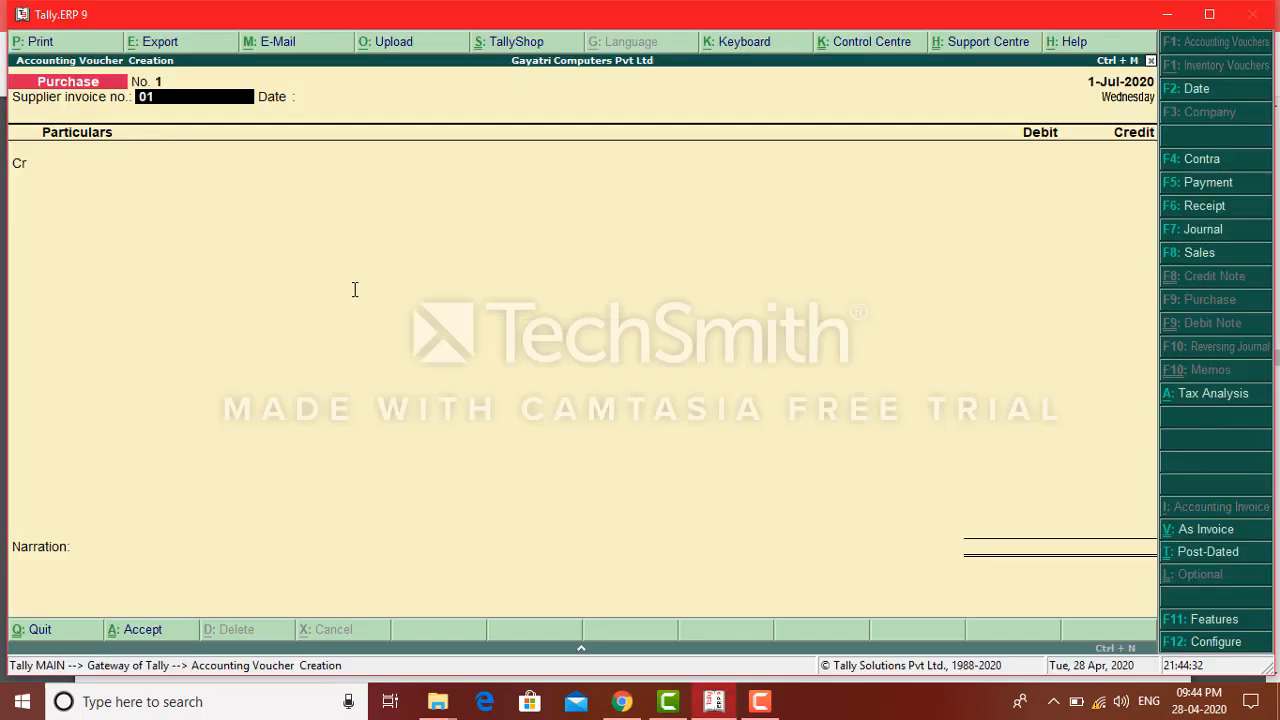
{"action": "key", "text": "Return"}
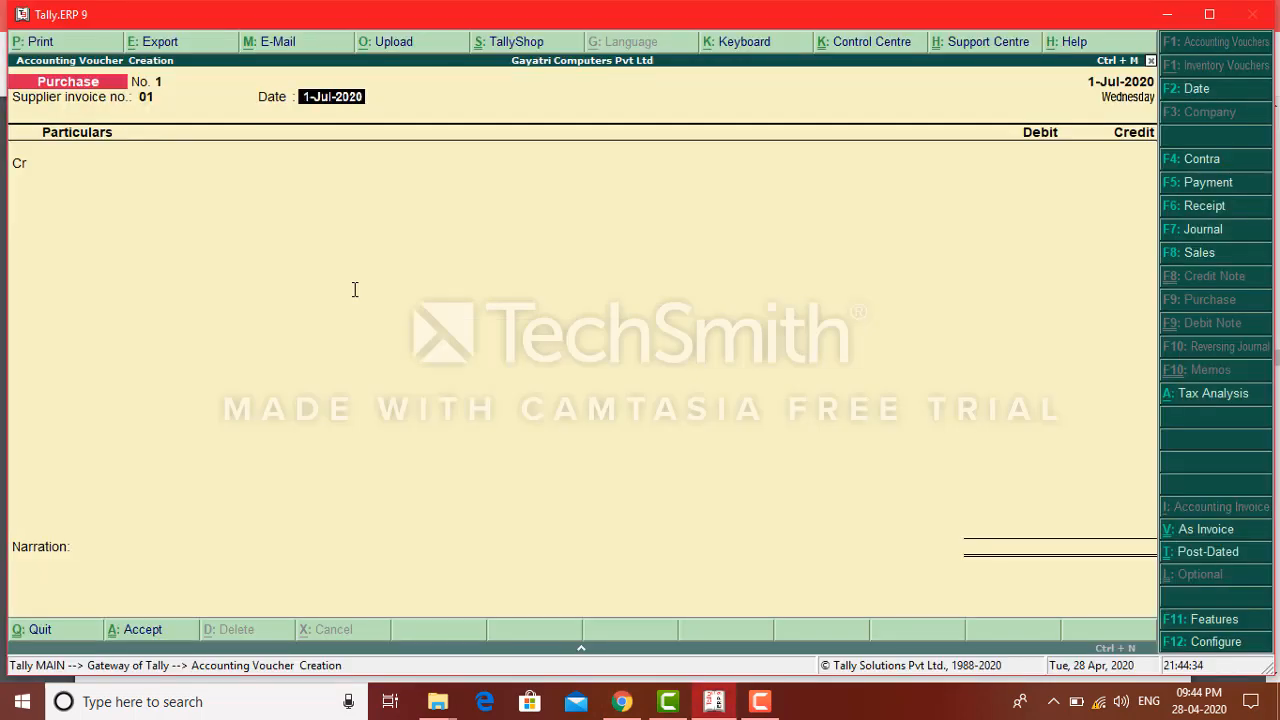
Step: Check the transaction date in the PDF and set both the voucher date and the supplier invoice date to 1-Apr-2020
{"action": "key", "text": "alt+Tab"}
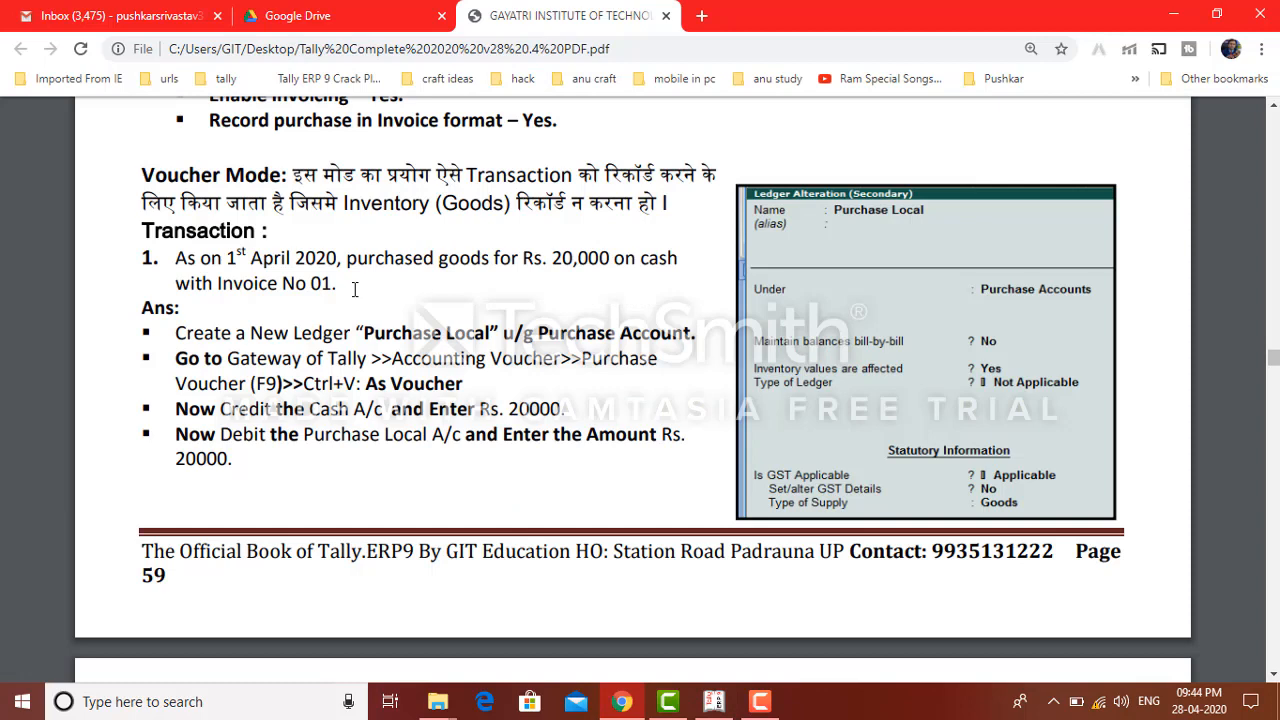
{"action": "key", "text": "alt+Tab"}
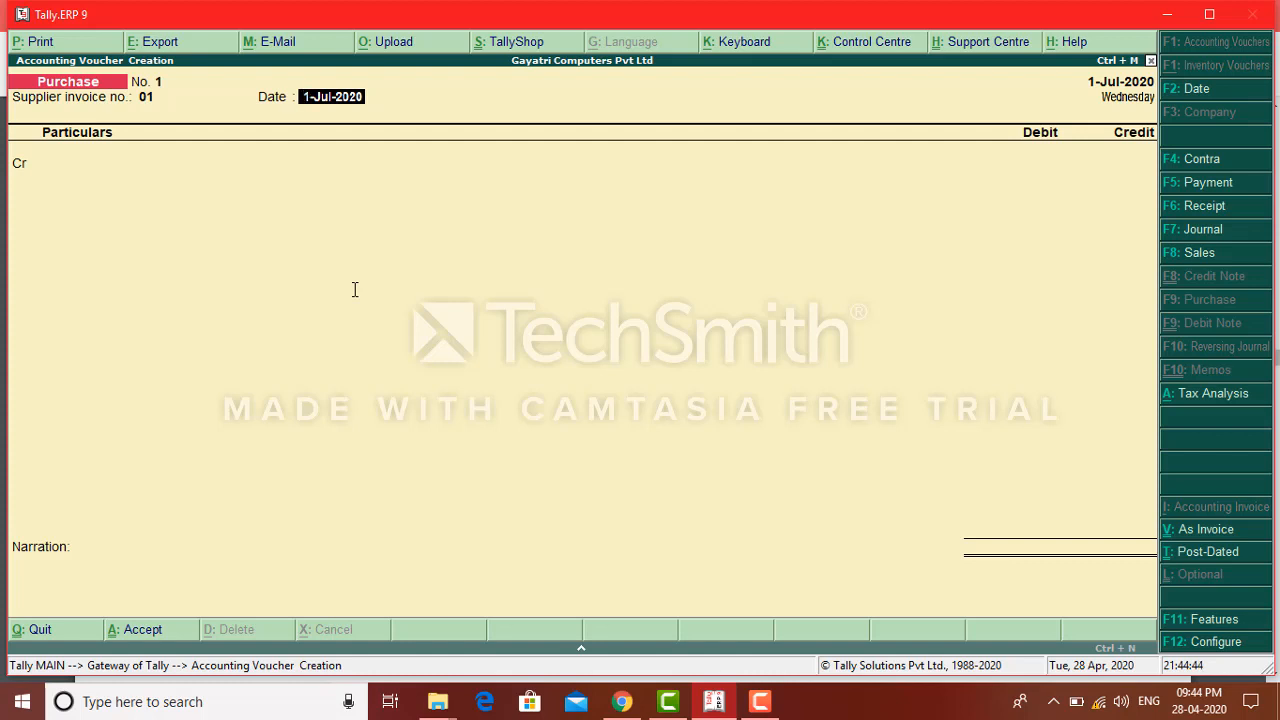
{"action": "key", "text": "F2"}
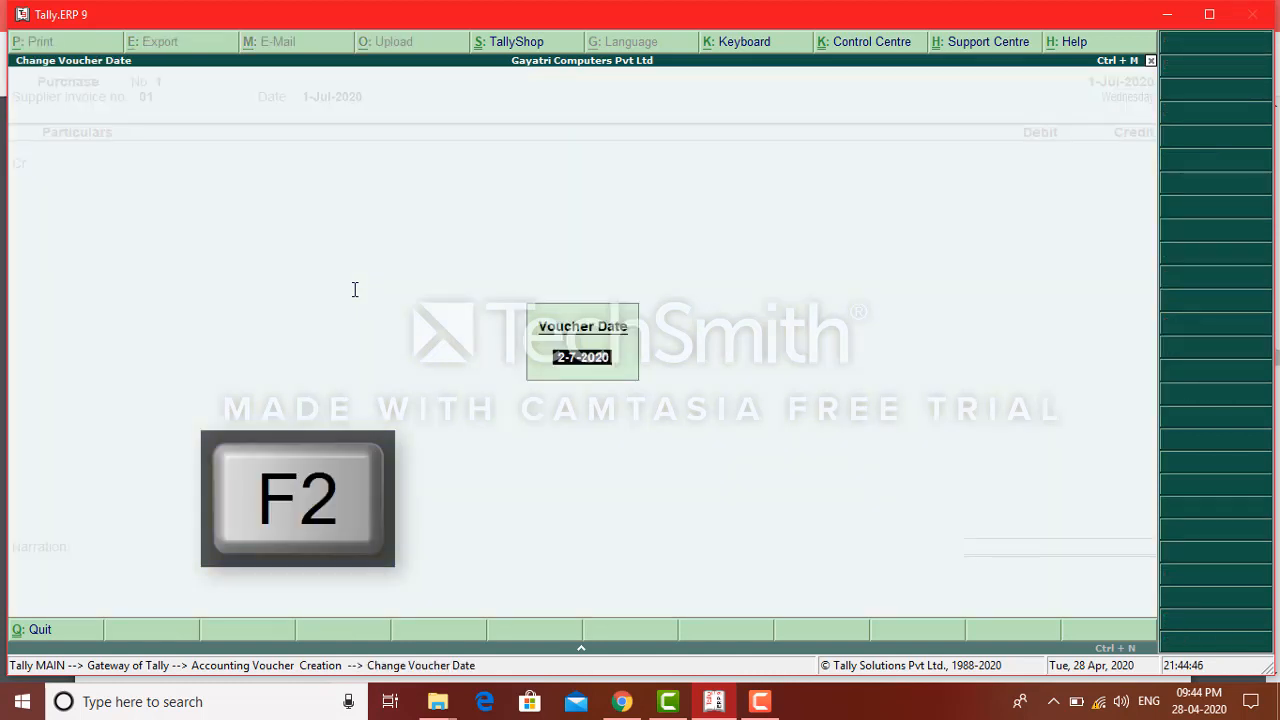
{"action": "type", "text": "01-04"}
{"action": "key", "text": "Return"}
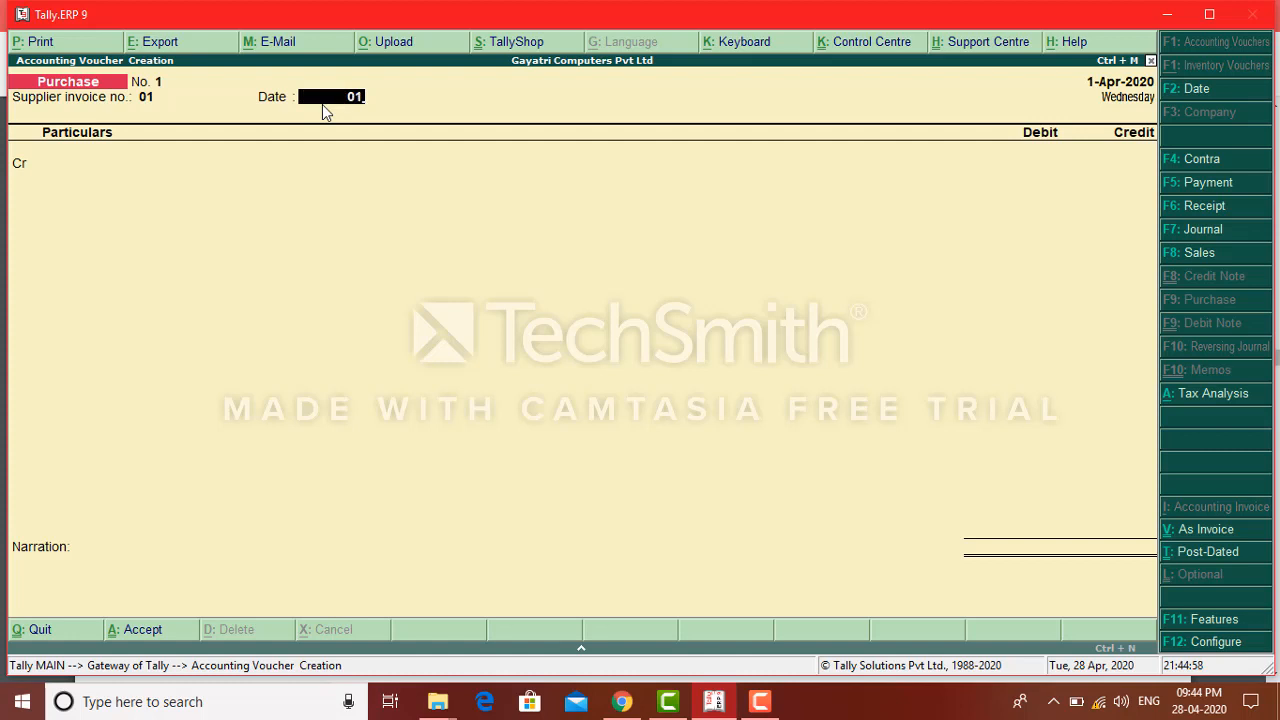
{"action": "key", "text": "Return"}
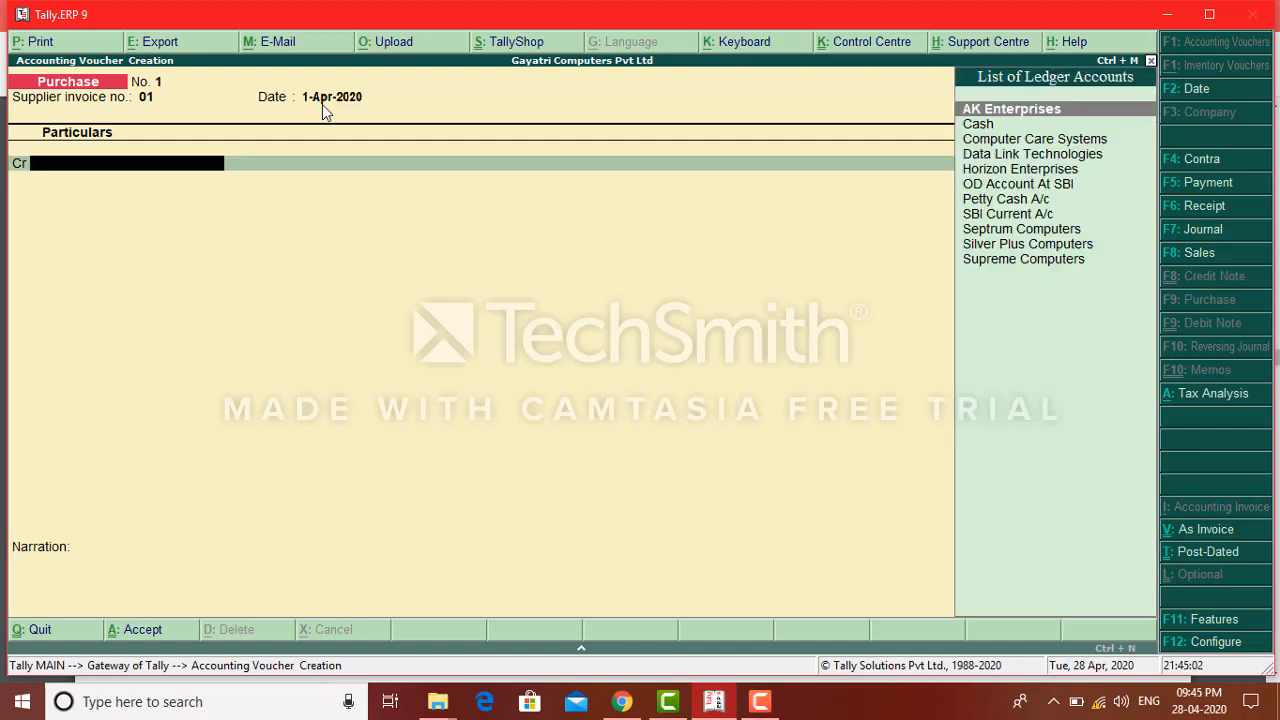
Step: Review in the PDF what was purchased and how it was paid, and credit the Cash ledger in the purchase voucher
{"action": "key", "text": "alt+Tab"}
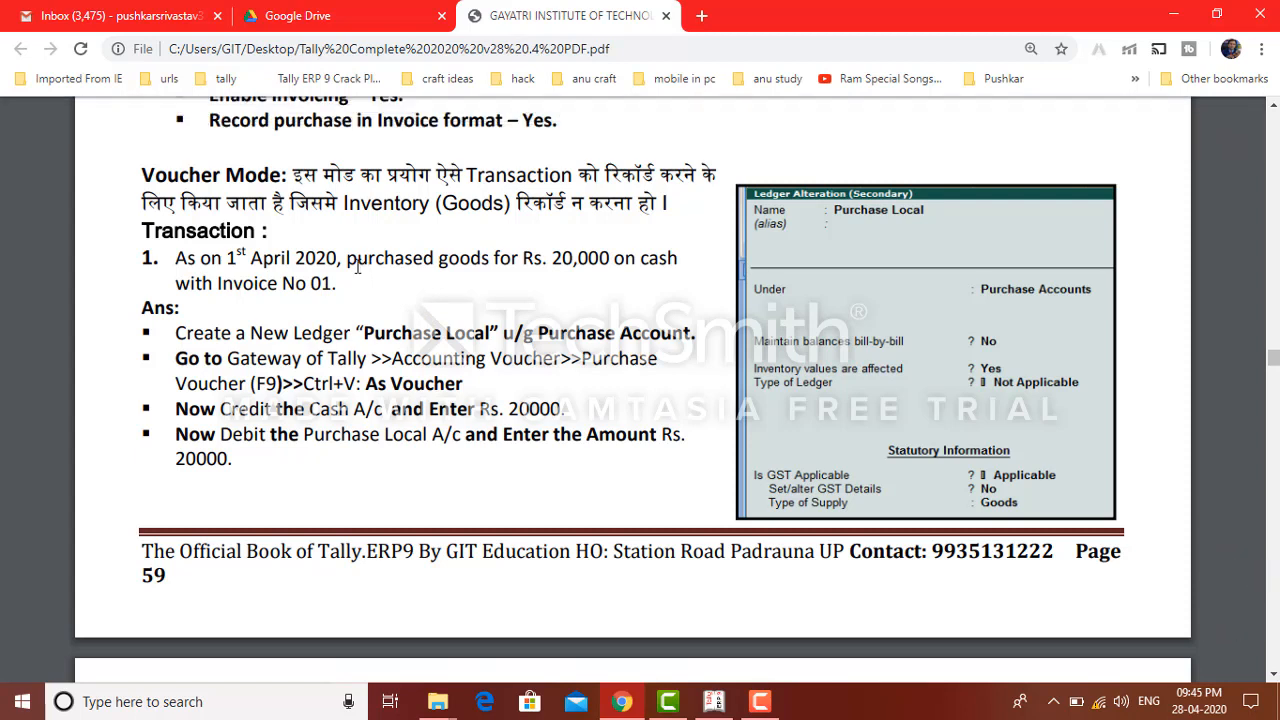
{"action": "left_click_drag", "start_coordinate": [345, 258], "coordinate": [489, 255]}
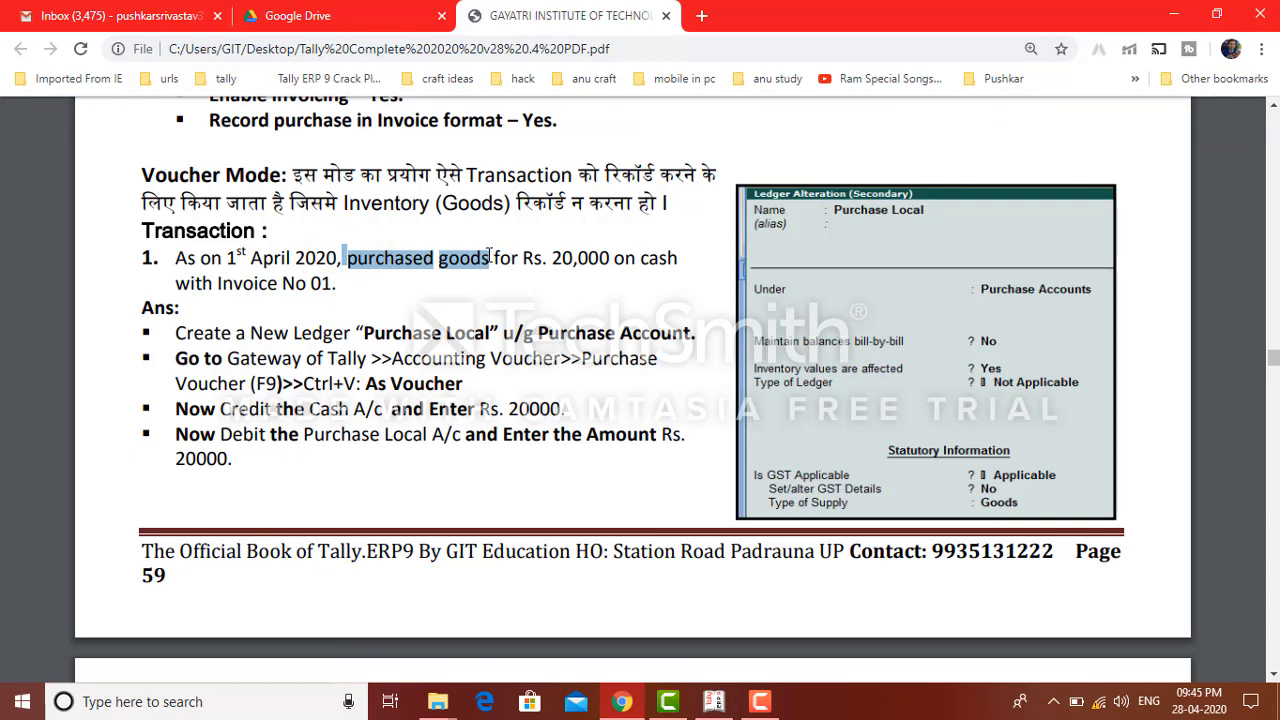
{"action": "left_click", "coordinate": [348, 257]}
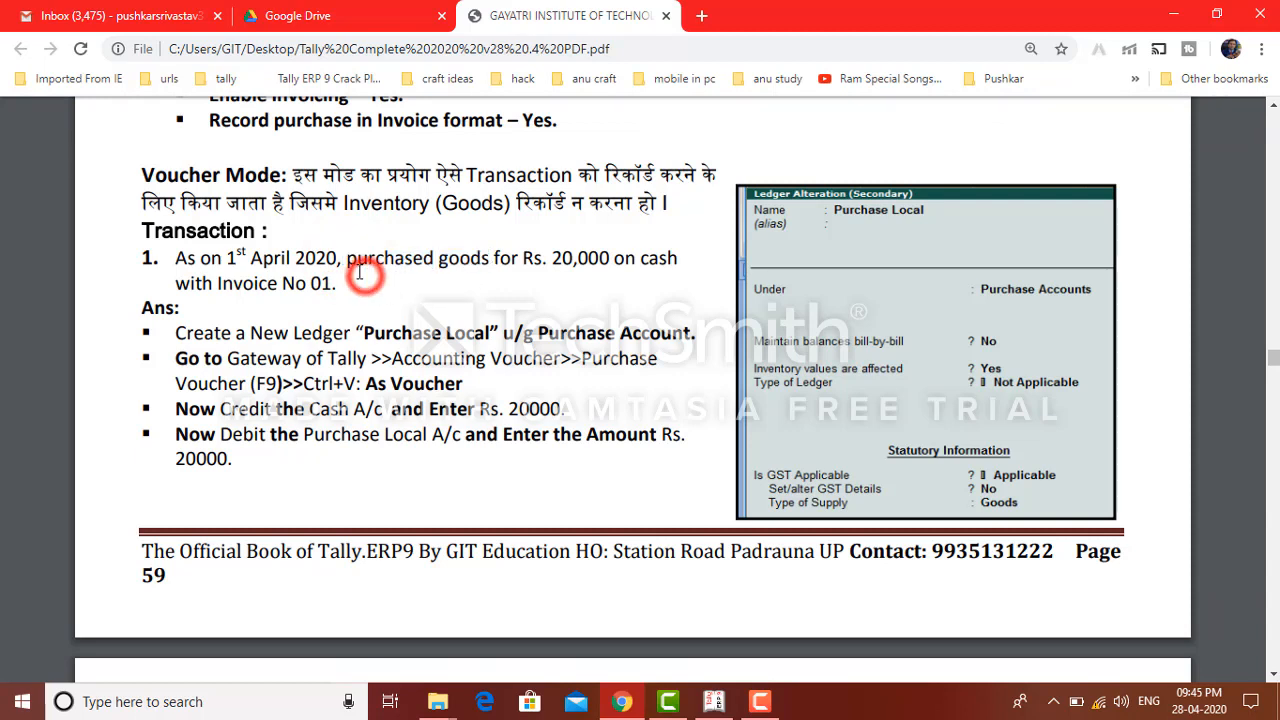
{"action": "left_click_drag", "start_coordinate": [350, 261], "coordinate": [486, 260]}
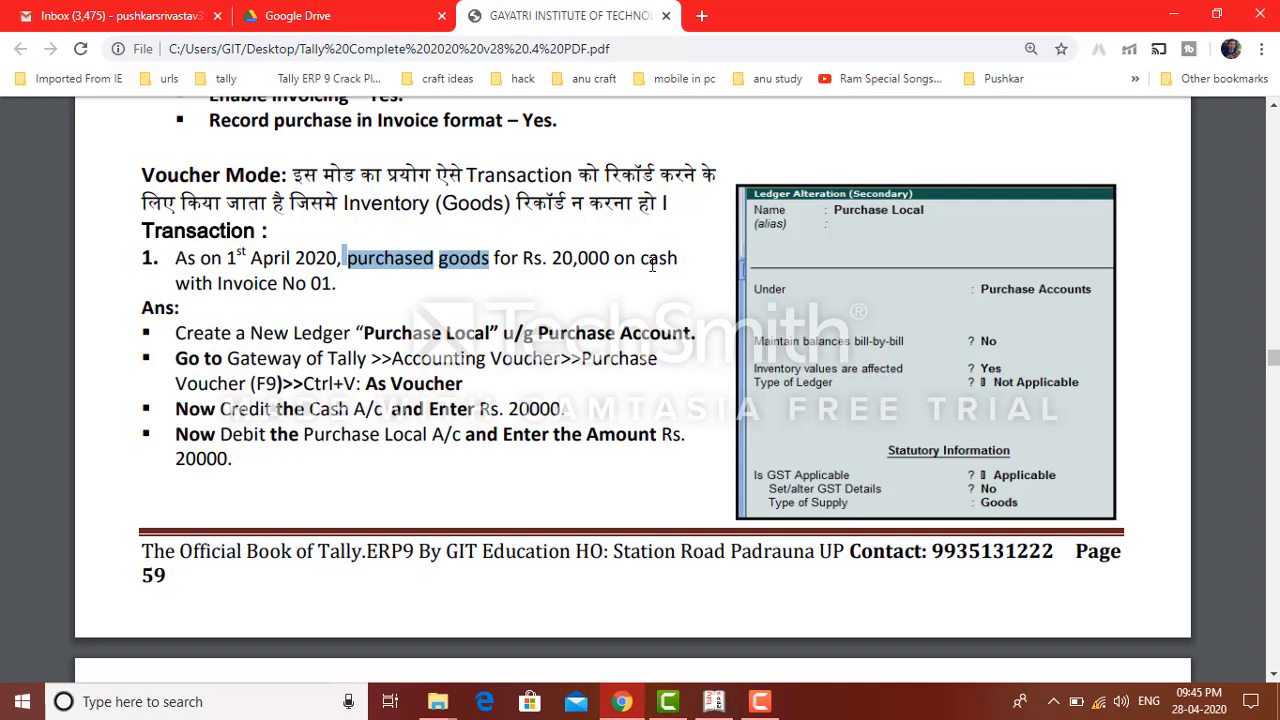
{"action": "left_click_drag", "start_coordinate": [640, 258], "coordinate": [682, 260]}
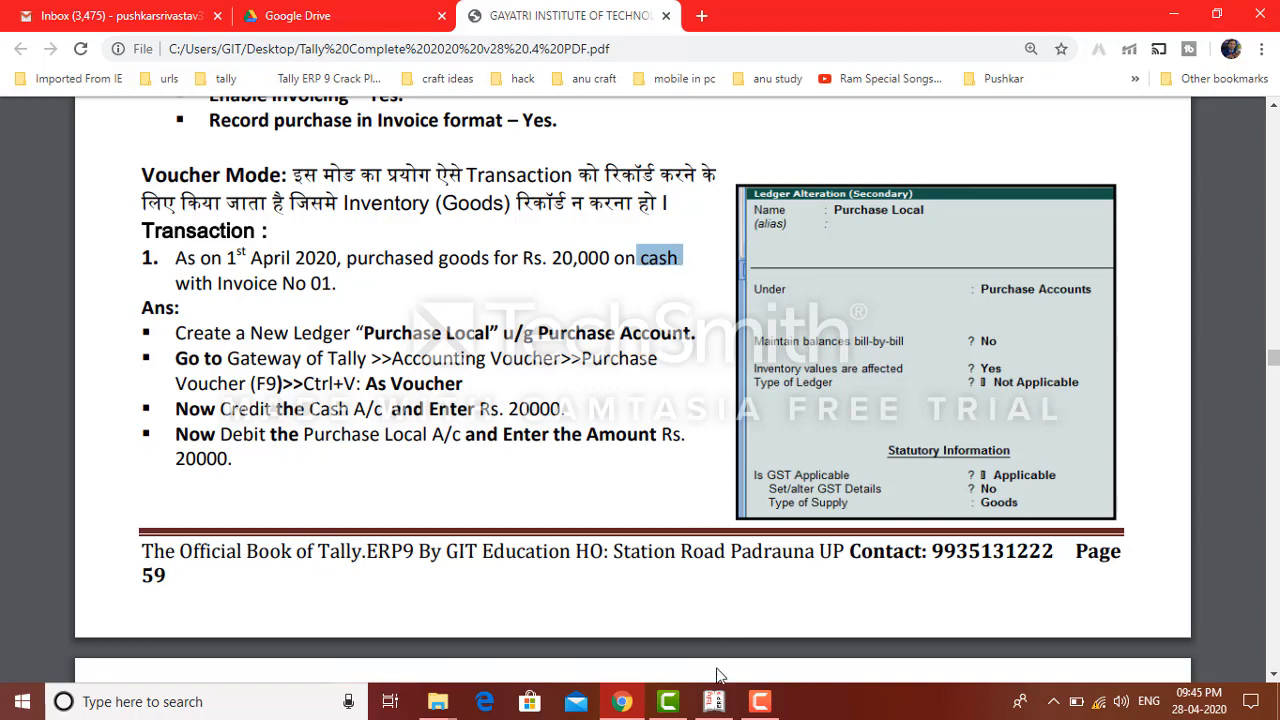
{"action": "left_click", "coordinate": [714, 701]}
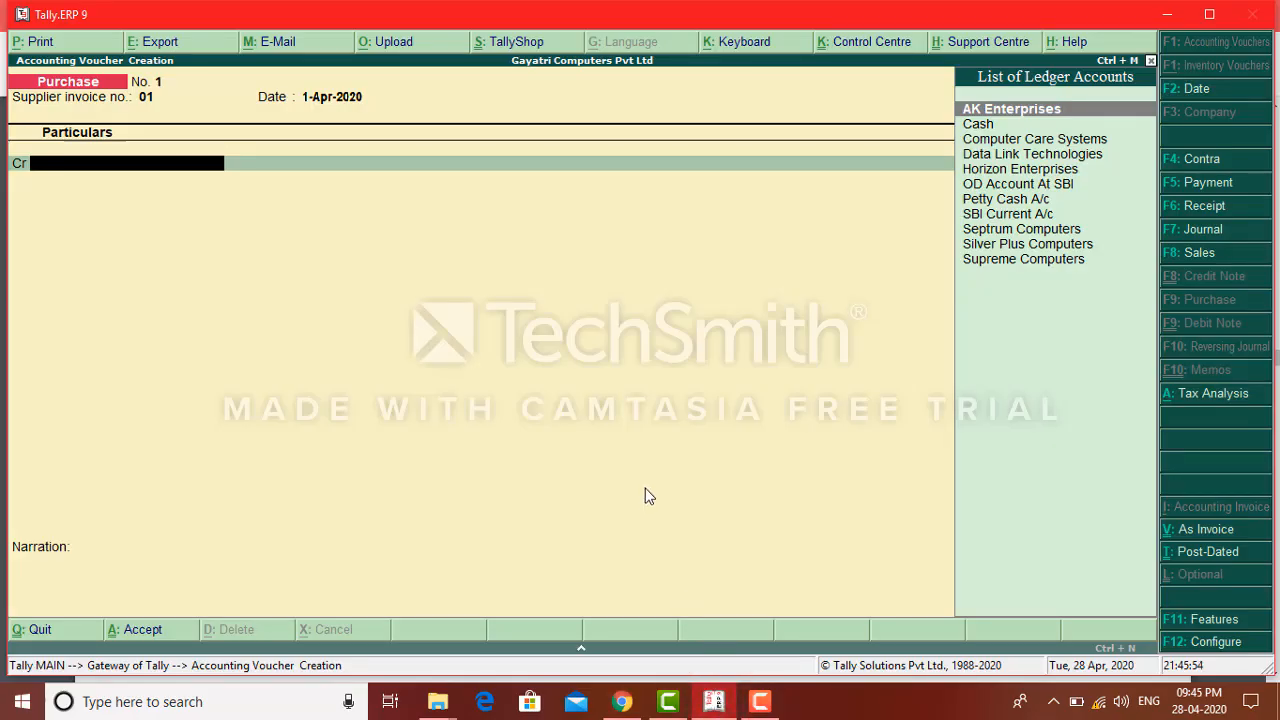
{"action": "key", "text": "Down"}
{"action": "key", "text": "Return"}
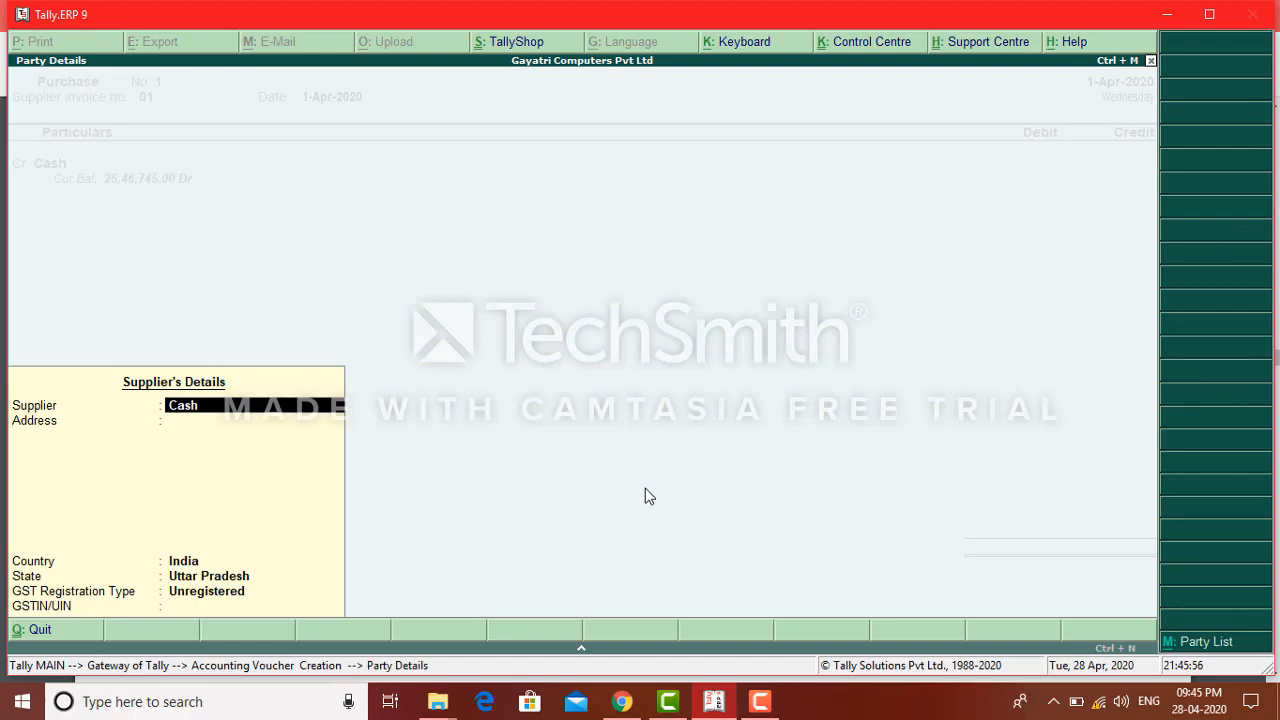
Step: Accept the supplier's details for Cash with country India, state Uttar Pradesh and GST registration type Unregistered
{"action": "key", "text": "Return"}
{"action": "key", "text": "Return"}
{"action": "key", "text": "Return"}
{"action": "key", "text": "Return"}
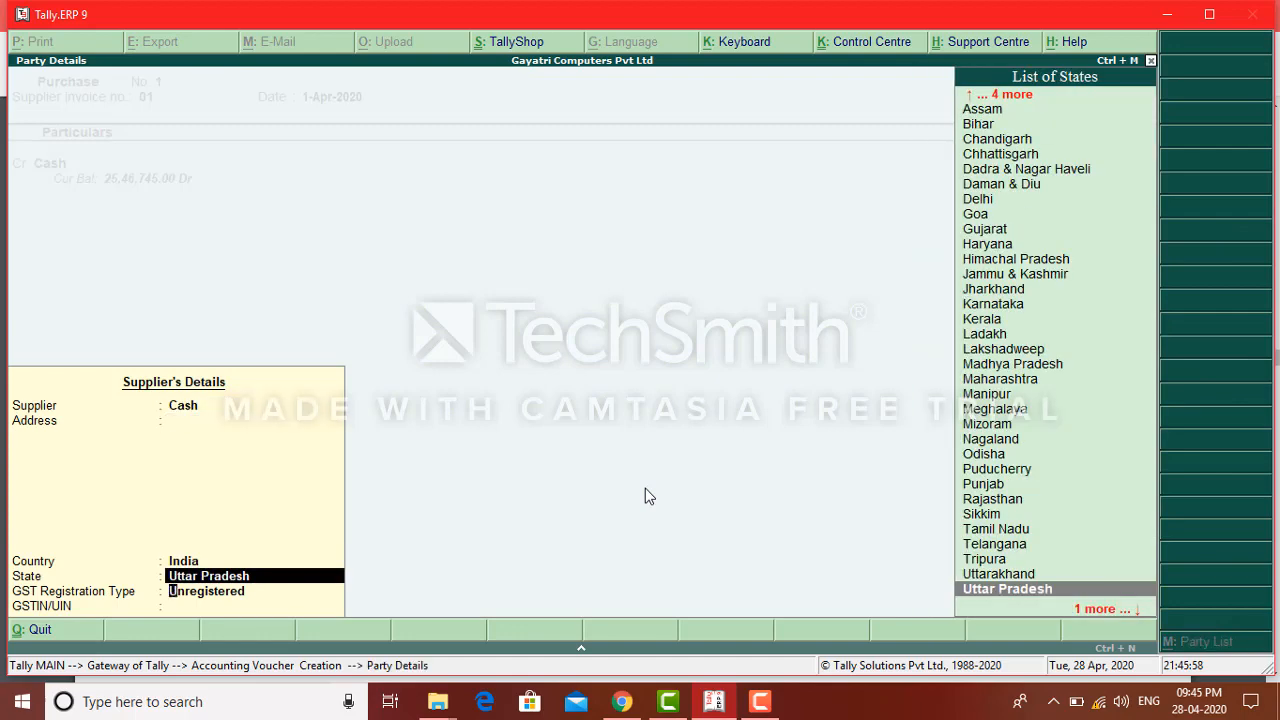
{"action": "key", "text": "Return"}
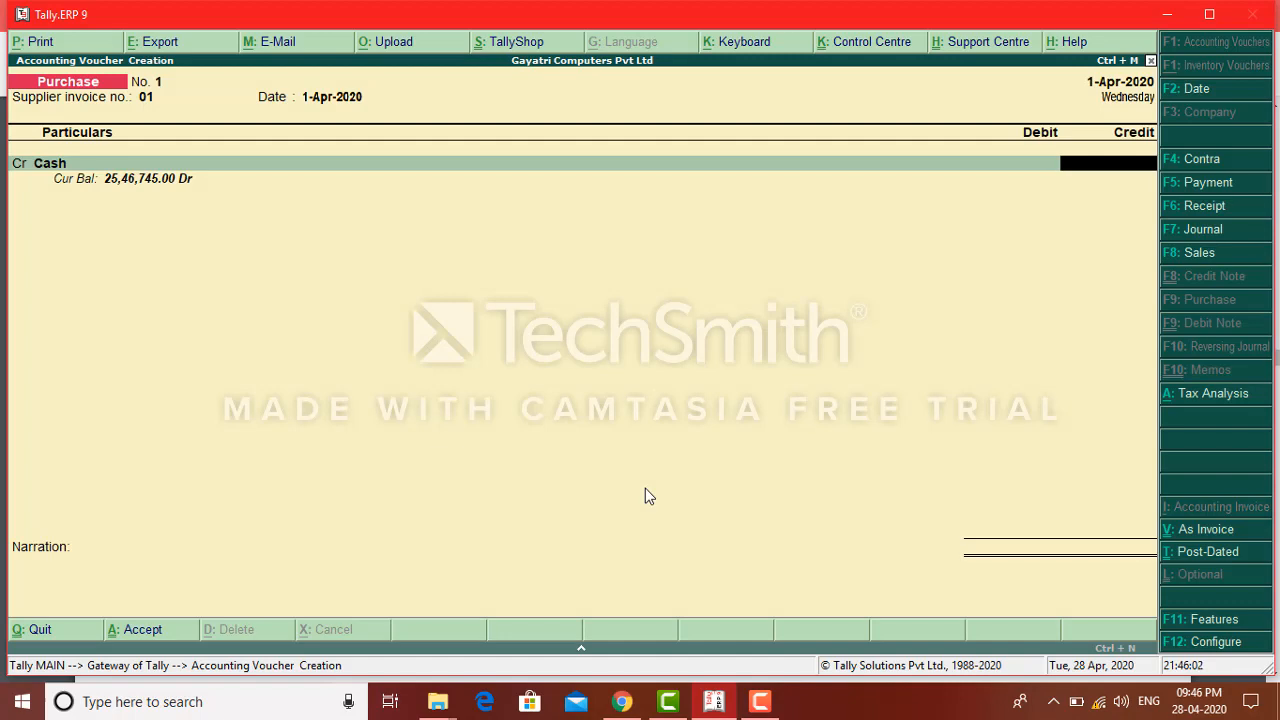
Step: Check the purchase amount in the Chrome PDF and enter 20000 as the Cash ledger's credit amount in the Tally.ERP 9 voucher
{"action": "key", "text": "alt+Tab"}
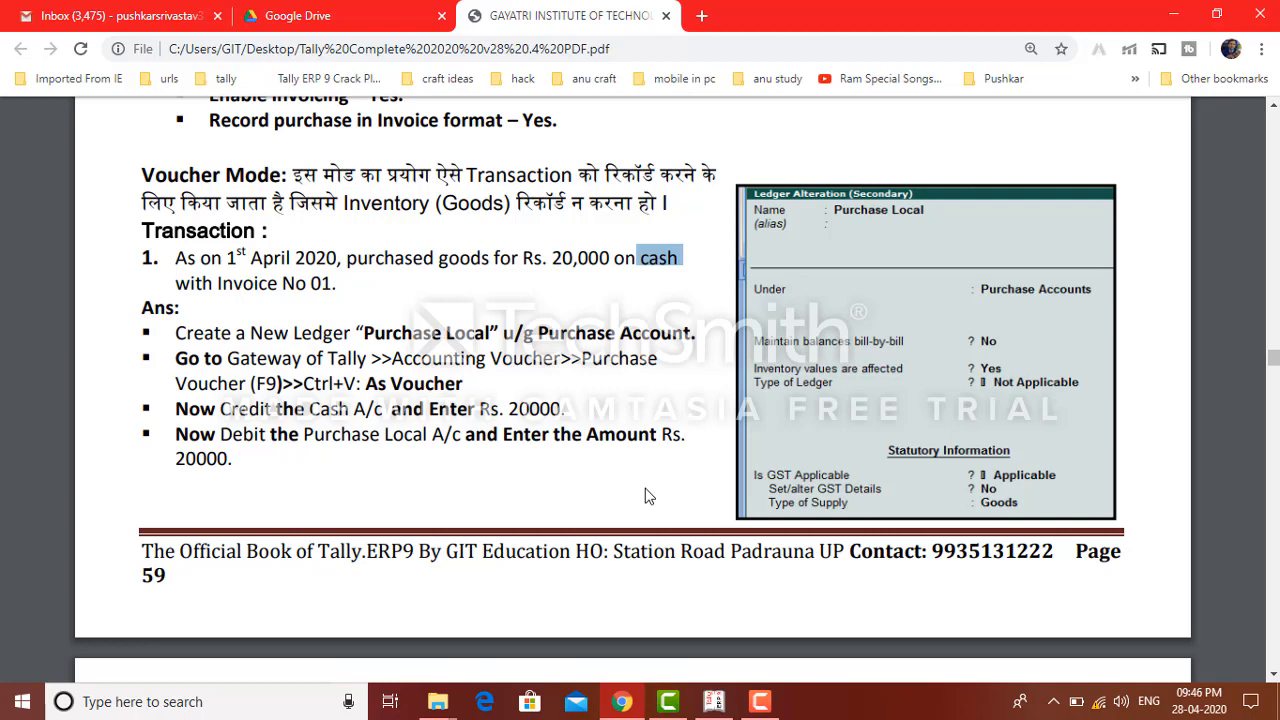
{"action": "key", "text": "alt+Tab"}
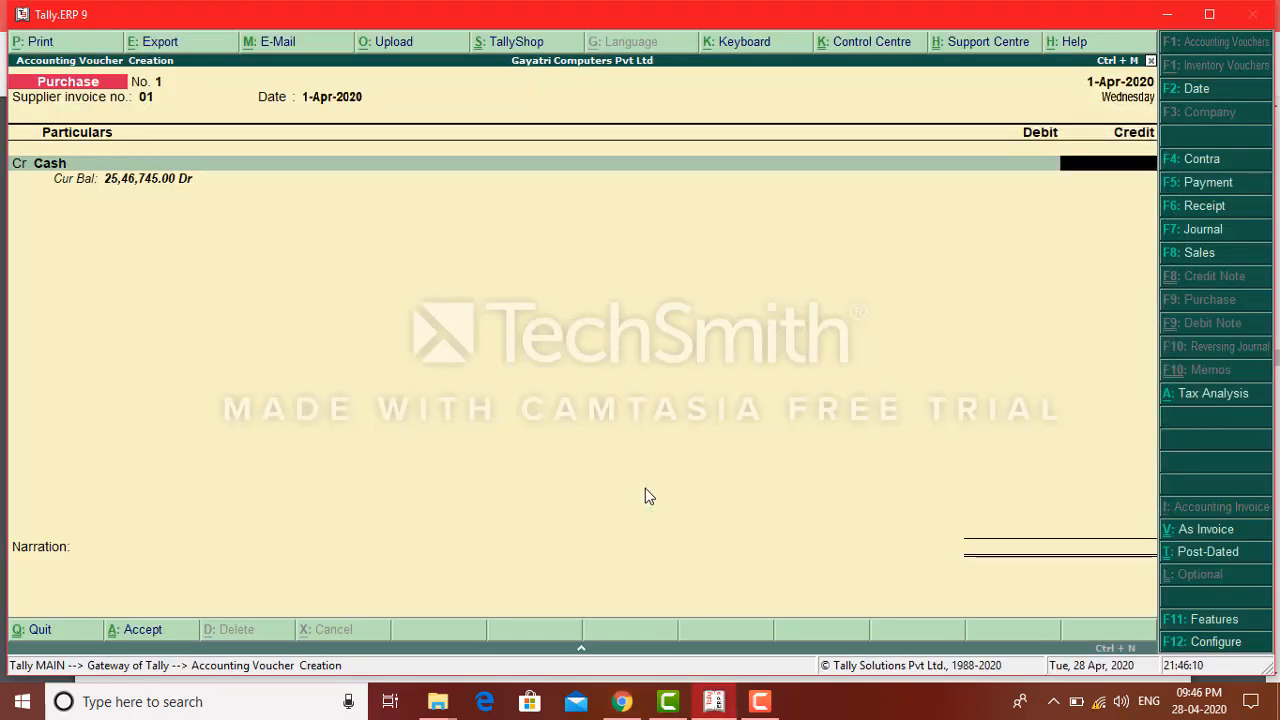
{"action": "type", "text": "20000"}
{"action": "key", "text": "Return"}
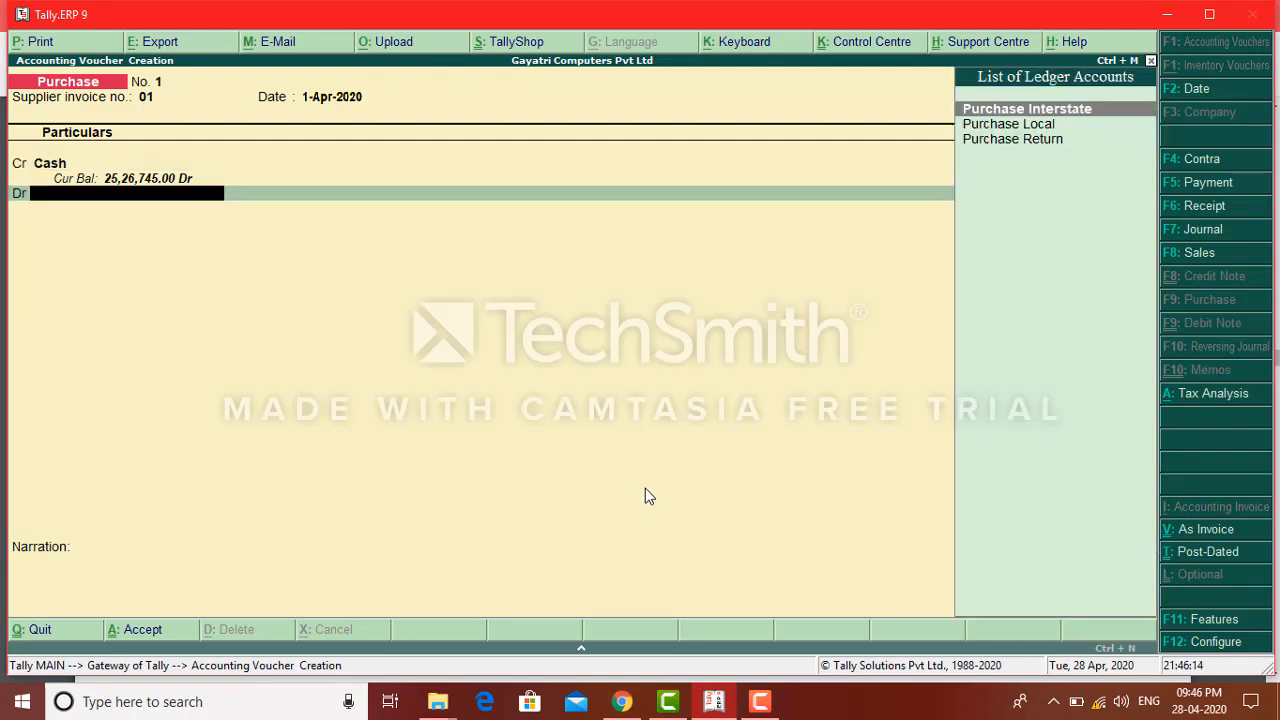
Step: Debit the Purchase Local ledger with 20,000.00 and proceed to the voucher's narration
{"action": "key", "text": "Down"}
{"action": "key", "text": "Return"}
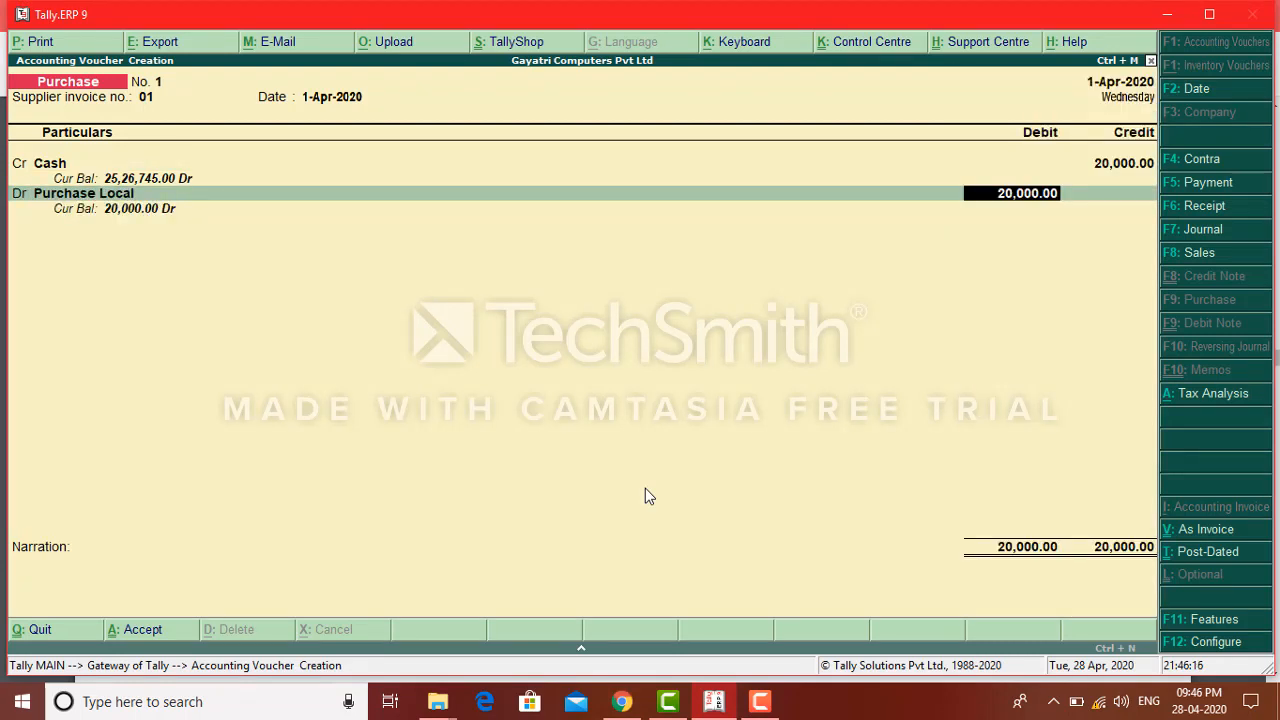
{"action": "key", "text": "Return"}
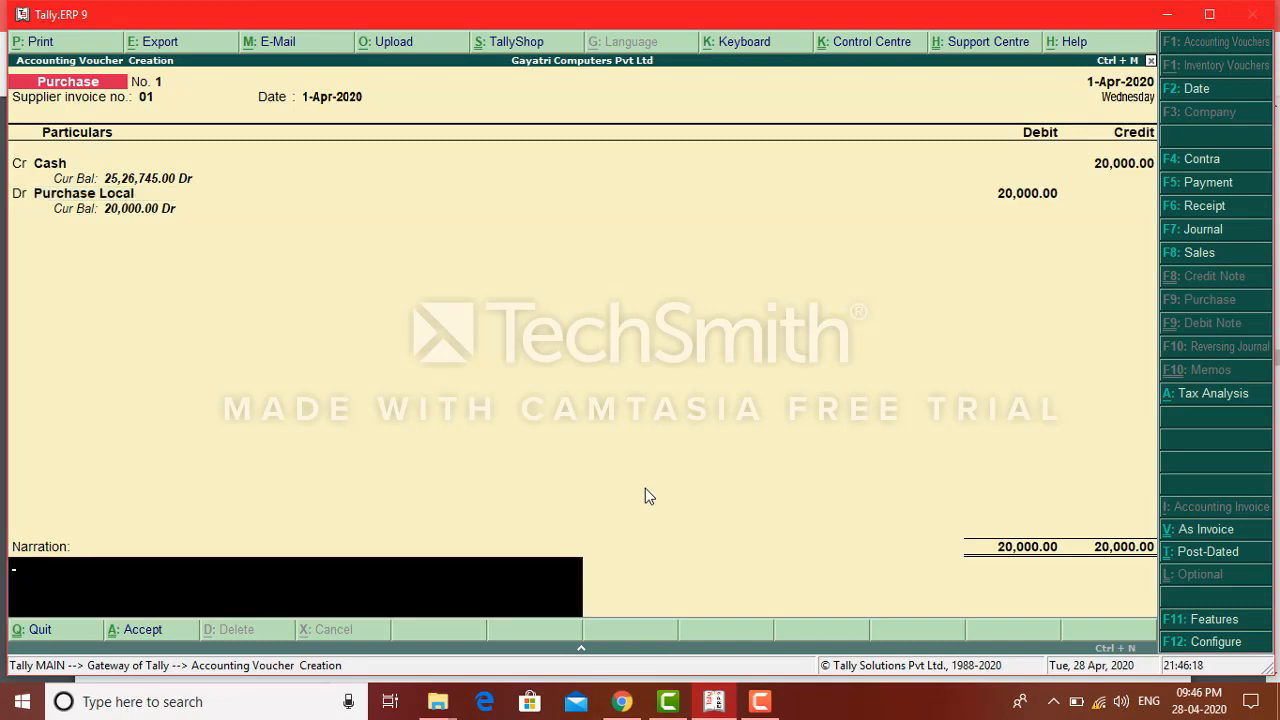